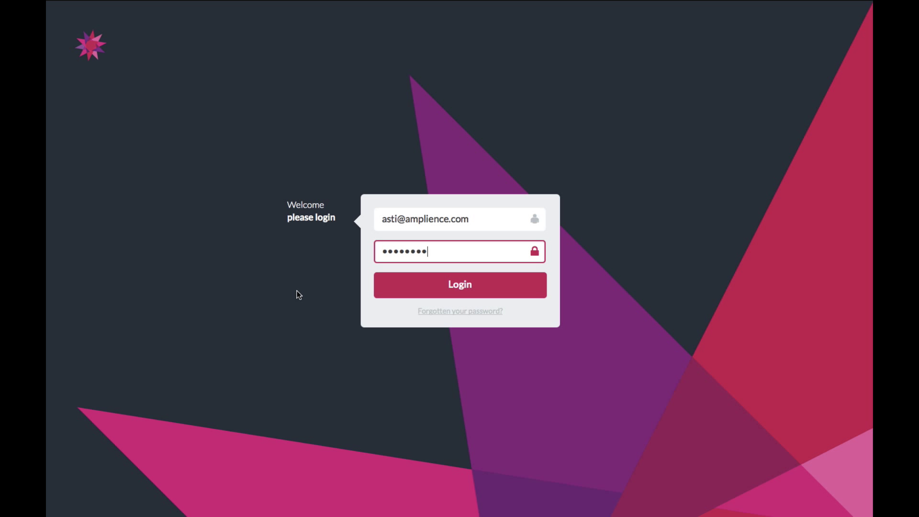
- Log in to Amplience AMP and reach the Content Modules page showing DemoModule1
{"action": "left_click", "coordinate": [429, 291]}
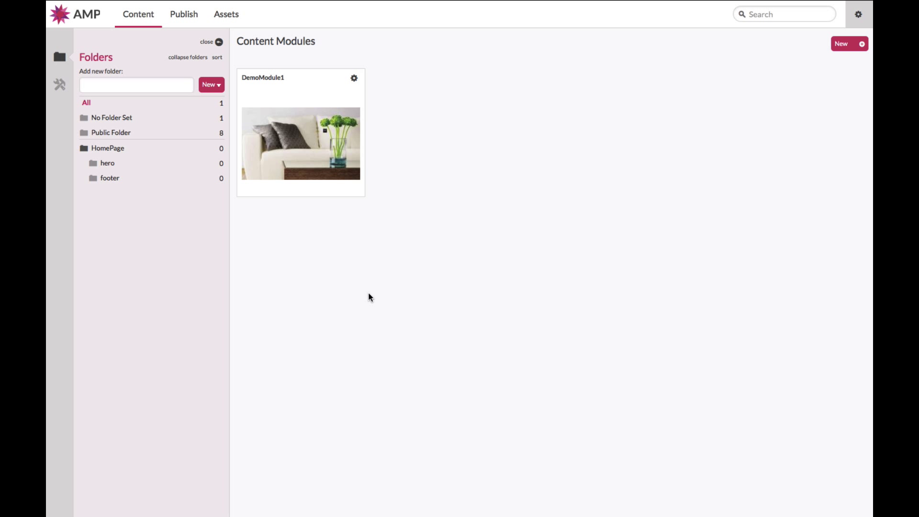
- Go to the Publish section's Assets tab to show the All Assets library
{"action": "left_click", "coordinate": [185, 16]}
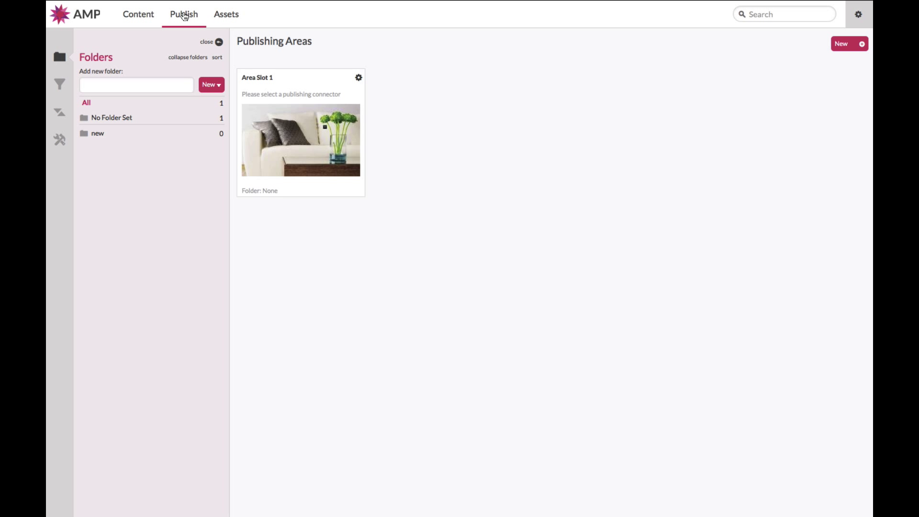
{"action": "left_click", "coordinate": [225, 18]}
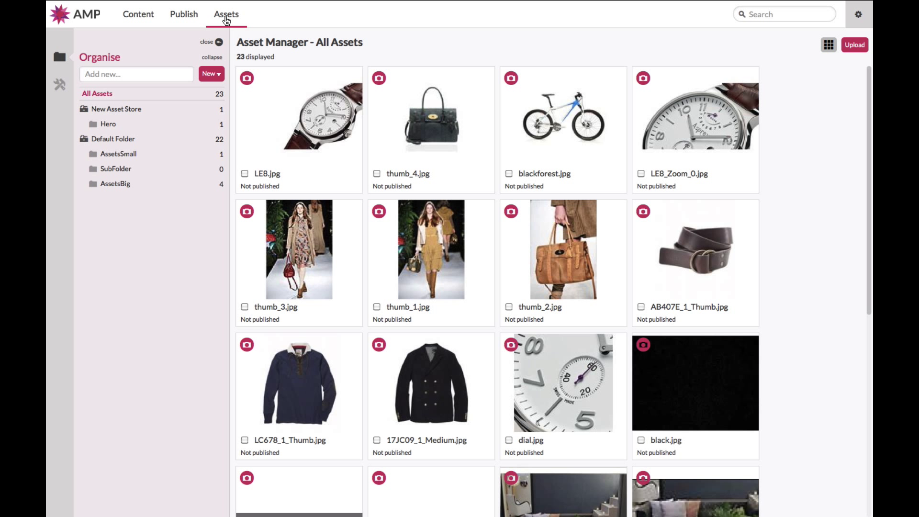
{"action": "left_click", "coordinate": [226, 19]}
- Hide the Organise folder panel and scroll through the 23 image assets
{"action": "left_click", "coordinate": [218, 43]}
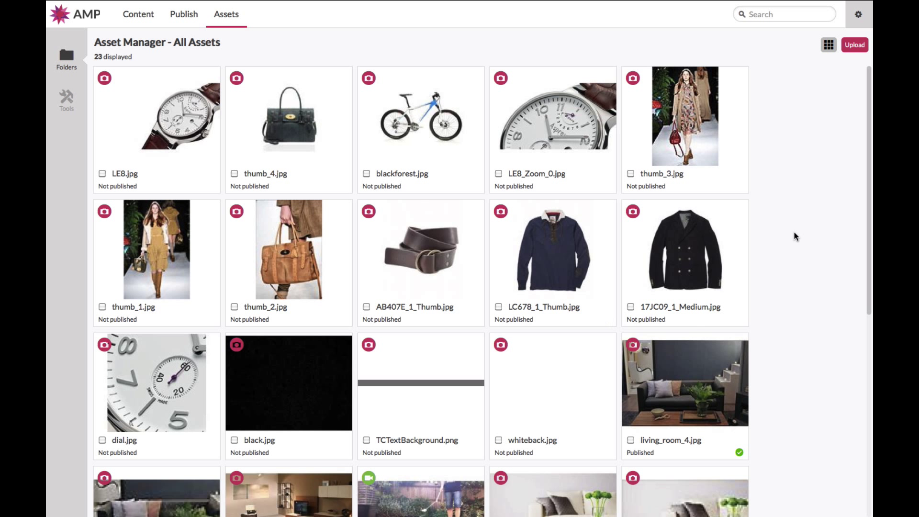
{"action": "scroll", "coordinate": [794, 236], "scroll_direction": "down", "scroll_amount": 4}
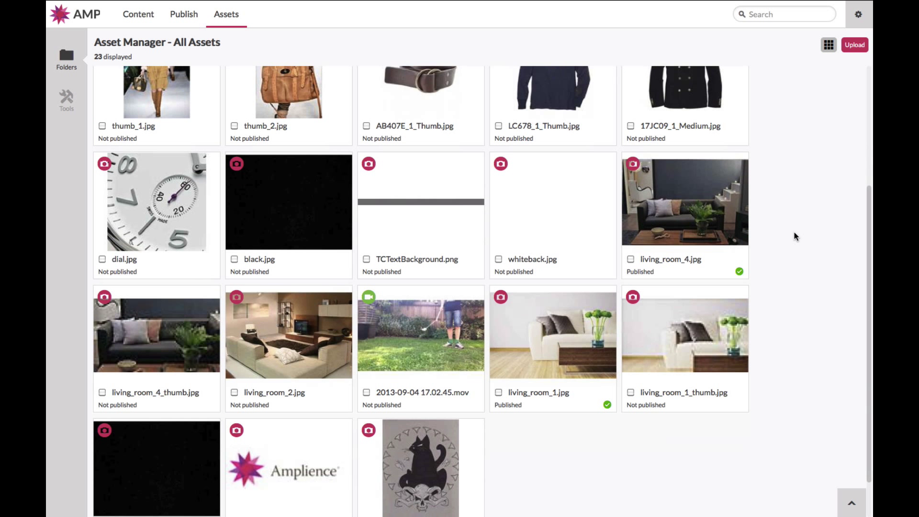
{"action": "scroll", "coordinate": [794, 236], "scroll_direction": "up", "scroll_amount": 4}
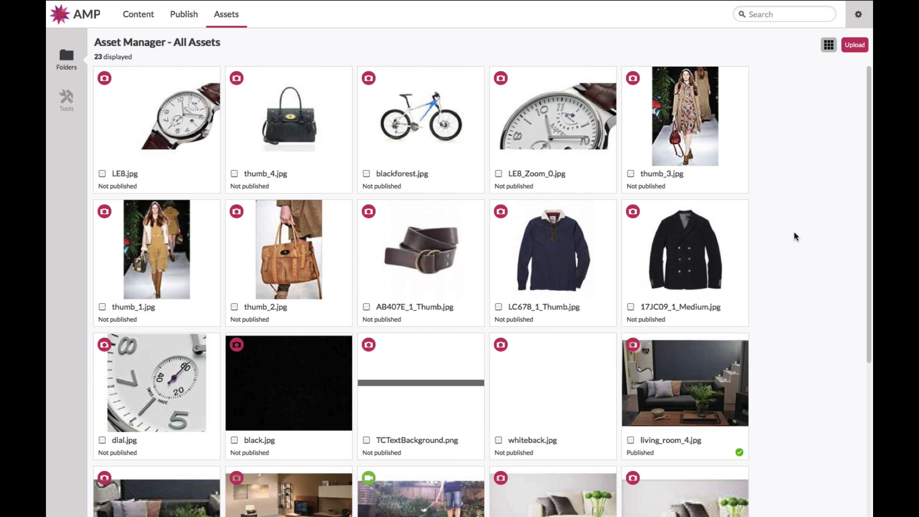
{"action": "scroll", "coordinate": [794, 236], "scroll_direction": "down", "scroll_amount": 5}
{"action": "scroll", "coordinate": [794, 236], "scroll_direction": "up", "scroll_amount": 5}
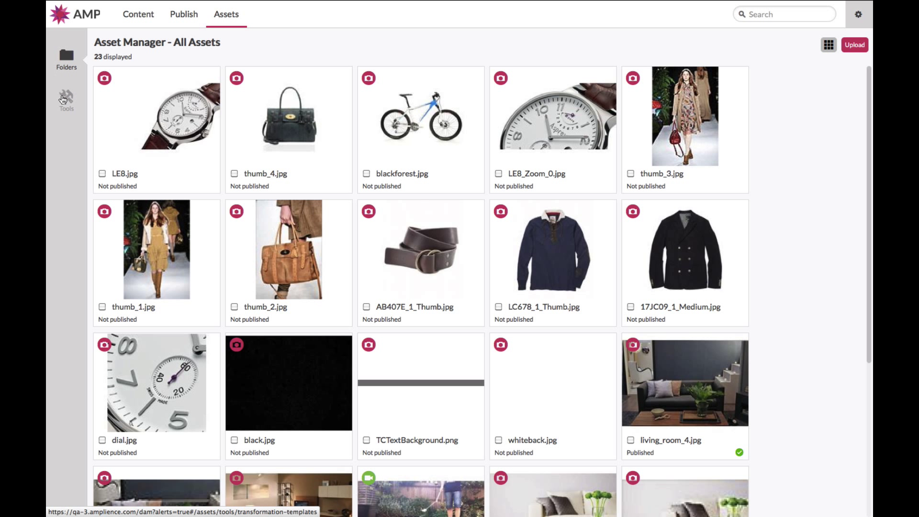
- Check the asset Transformation Templates under Tools, then go back to Content Modules
{"action": "left_click", "coordinate": [66, 98]}
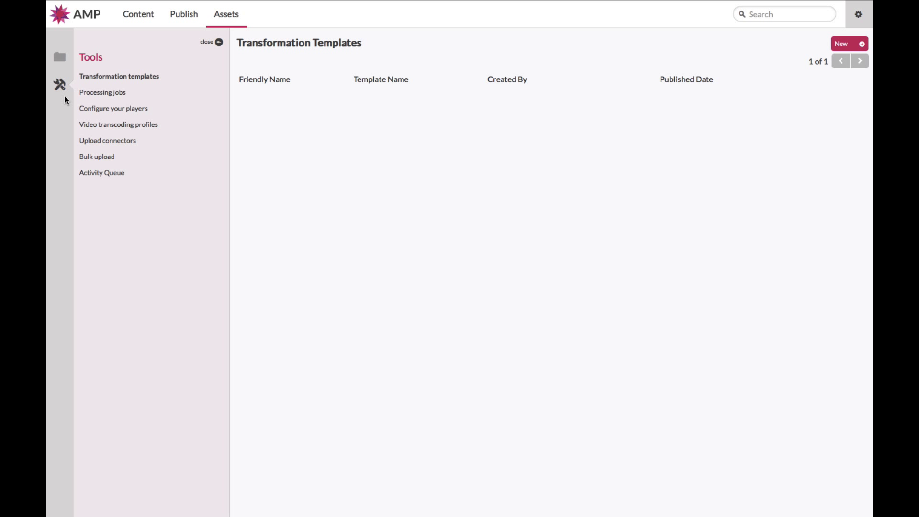
{"action": "left_click", "coordinate": [145, 18]}
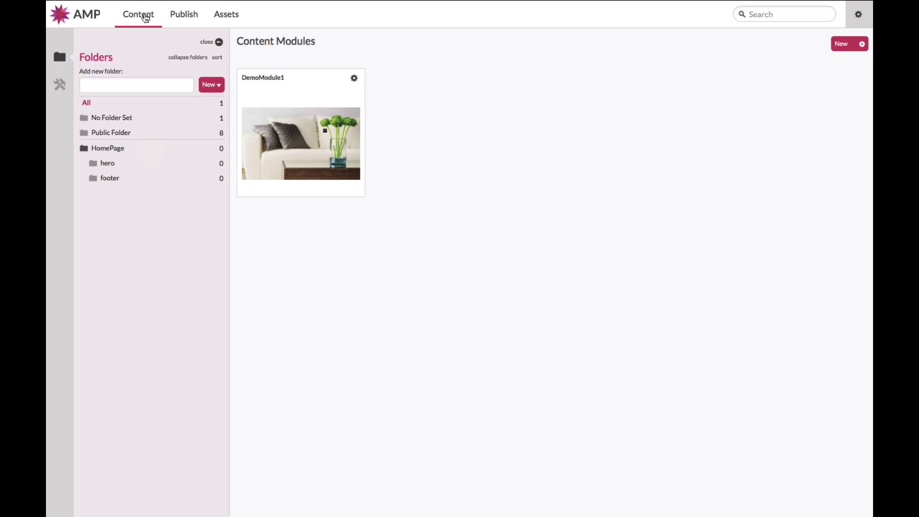
- Open Master Brand Style for updating from the Content Tools Styles list
{"action": "left_click", "coordinate": [59, 86]}
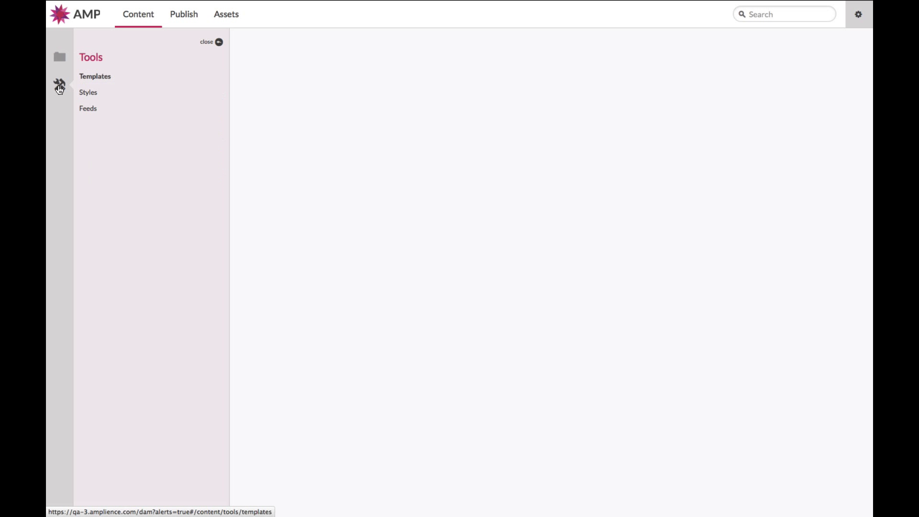
{"action": "left_click", "coordinate": [88, 96]}
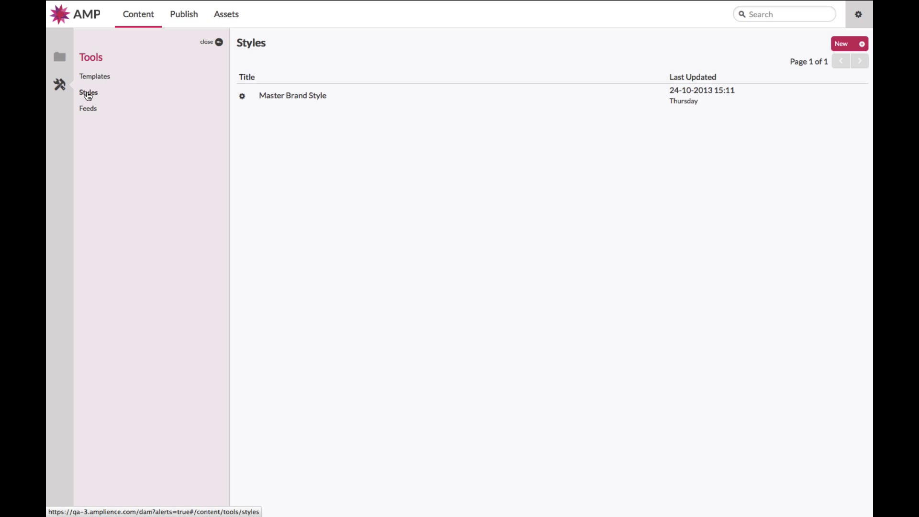
{"action": "left_click", "coordinate": [243, 96]}
{"action": "left_click", "coordinate": [258, 109]}
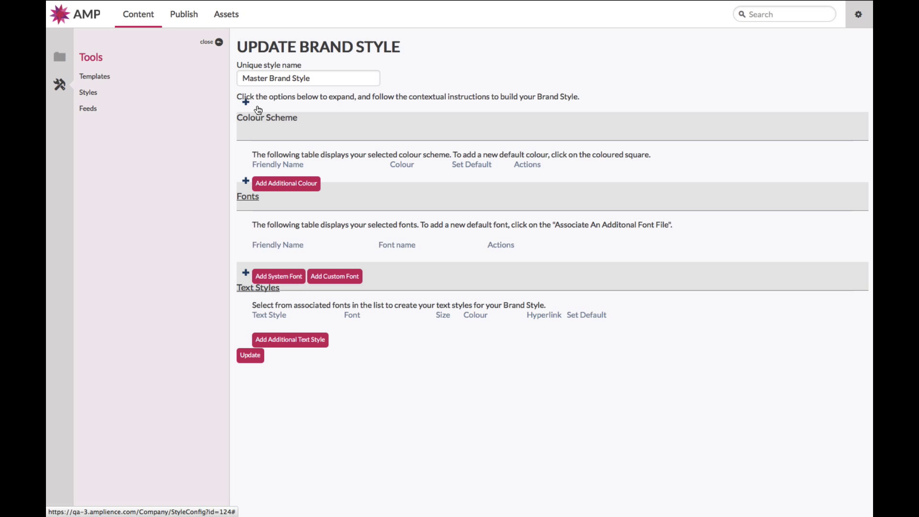
- Expand and collapse the Colour Scheme, Fonts and Text Styles sections to review them
{"action": "left_click", "coordinate": [246, 126]}
{"action": "left_click", "coordinate": [246, 126]}
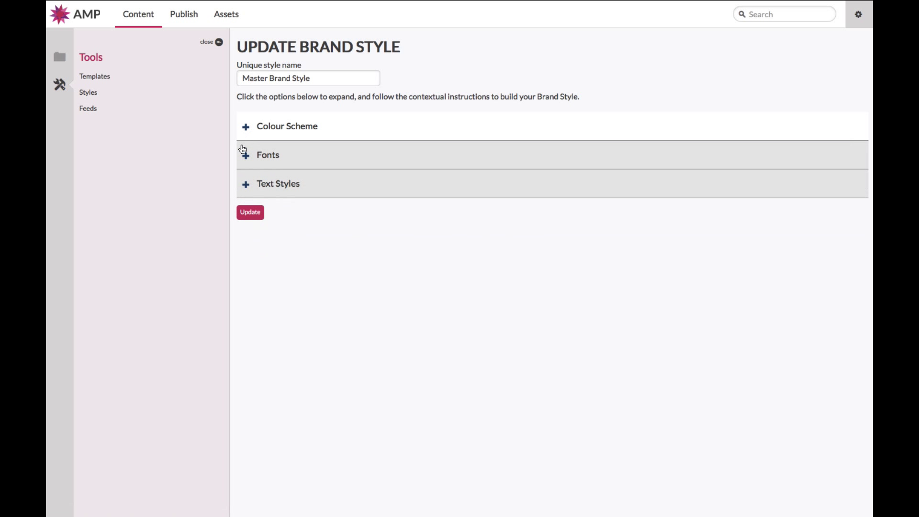
{"action": "left_click", "coordinate": [246, 156]}
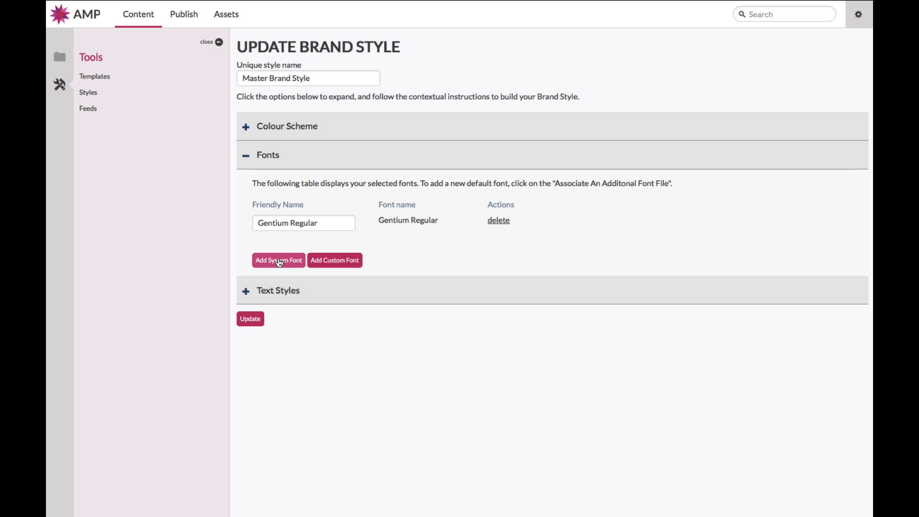
{"action": "left_click", "coordinate": [246, 292]}
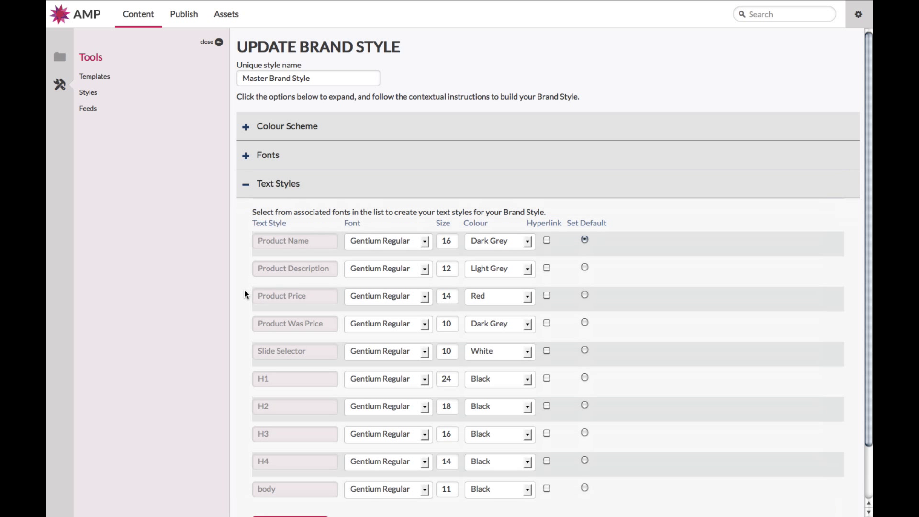
{"action": "scroll", "coordinate": [244, 293], "scroll_direction": "down", "scroll_amount": 2}
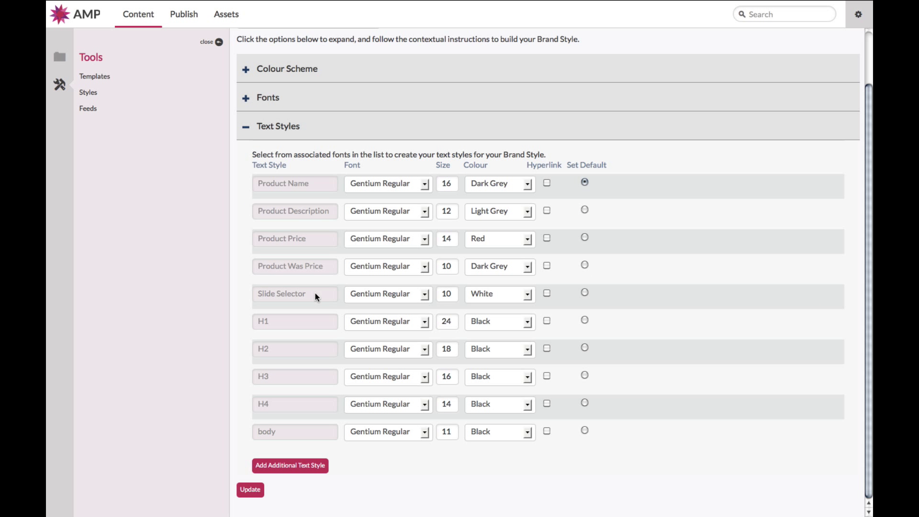
{"action": "left_click", "coordinate": [245, 127]}
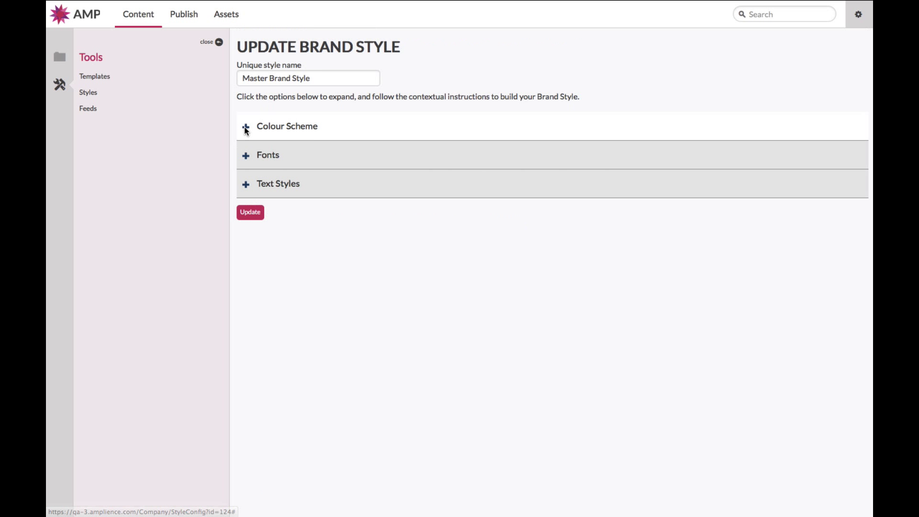
- List the content templates and check the action menus of Default Content Template and TrainingTemplate1 Carousel
{"action": "left_click", "coordinate": [98, 80]}
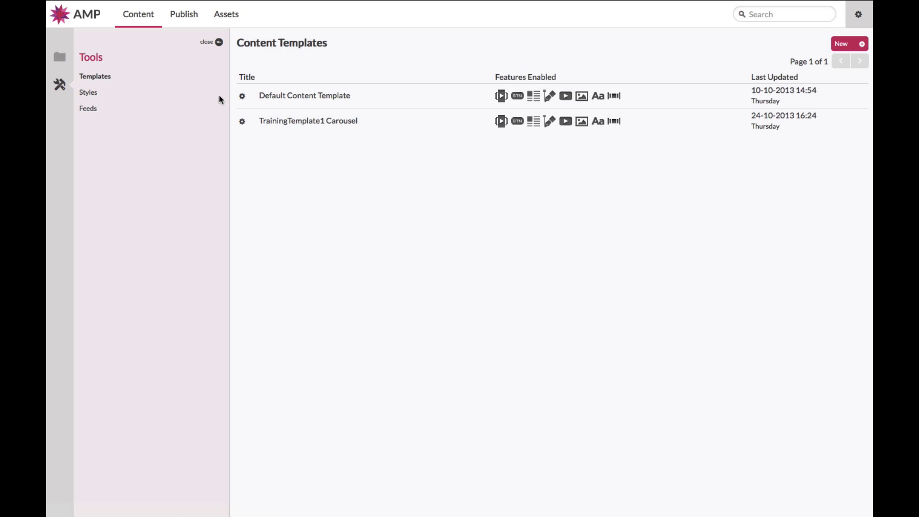
{"action": "left_click", "coordinate": [242, 96]}
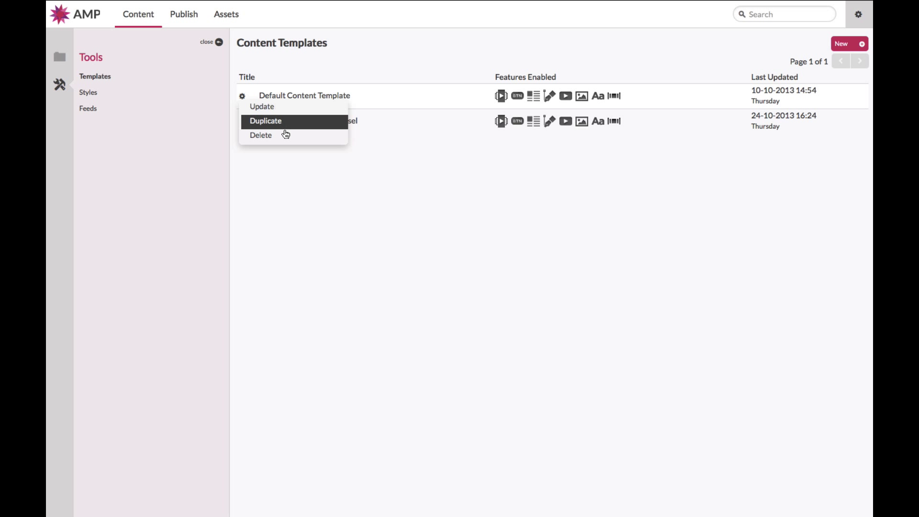
{"action": "left_click", "coordinate": [242, 121]}
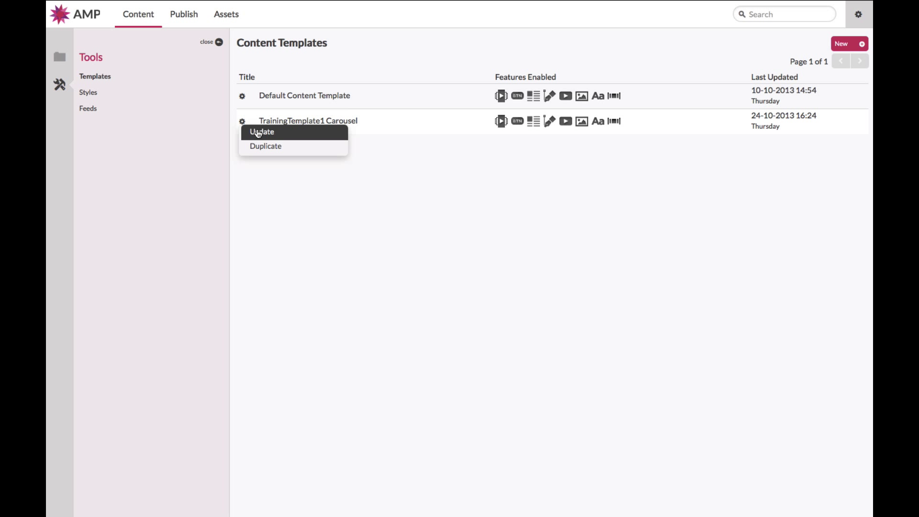
- Open TrainingTemplate1 Carousel for updating, keeping Master Brand Style as its brand style
{"action": "left_click", "coordinate": [256, 133]}
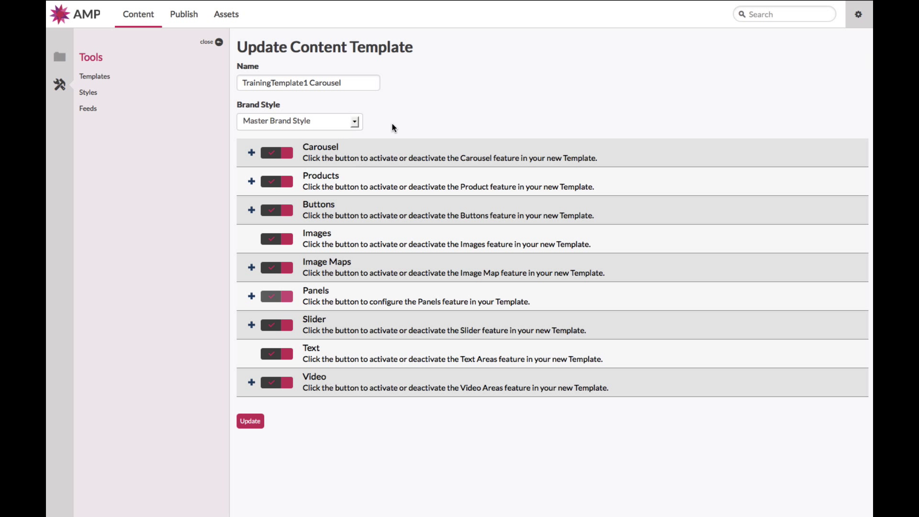
{"action": "left_click", "coordinate": [351, 125]}
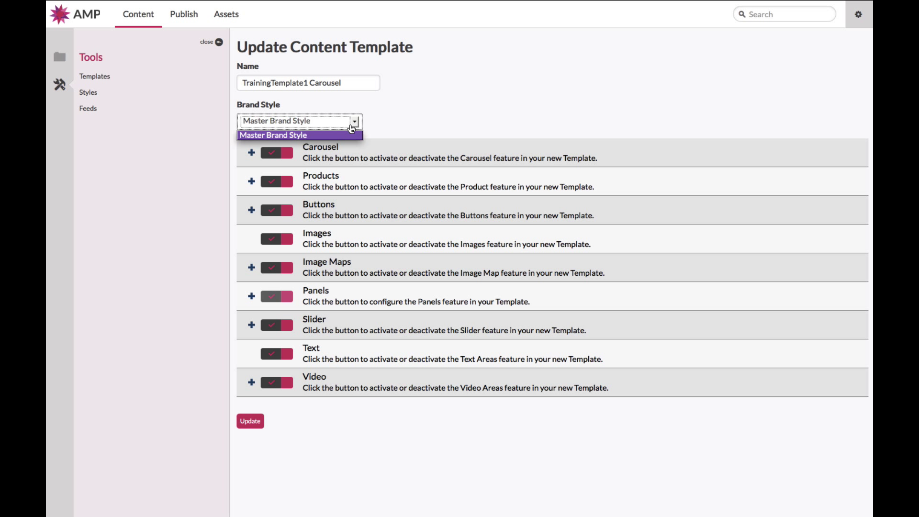
{"action": "left_click", "coordinate": [352, 136]}
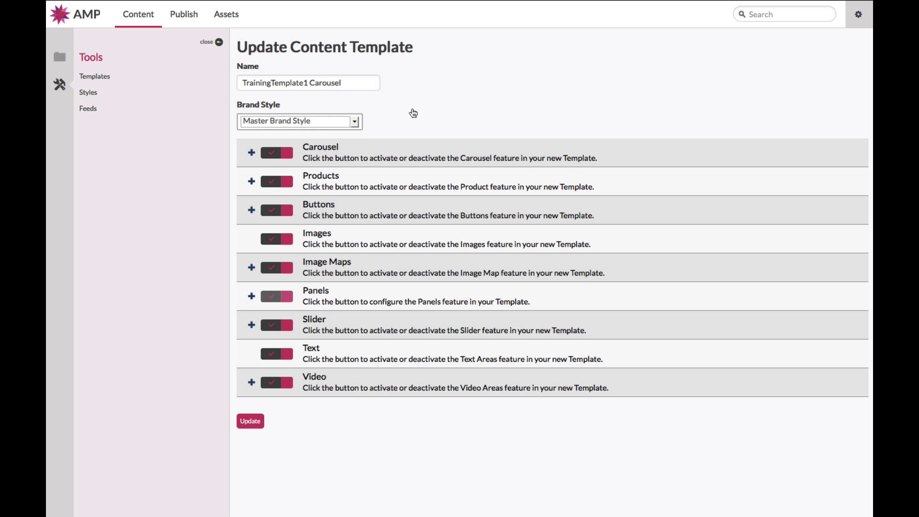
- Toggle the Products, Buttons and Images features off and back on, leaving all enabled
{"action": "left_click", "coordinate": [269, 181]}
{"action": "left_click", "coordinate": [271, 209]}
{"action": "left_click", "coordinate": [272, 239]}
{"action": "left_click", "coordinate": [272, 240]}
{"action": "left_click", "coordinate": [269, 209]}
{"action": "left_click", "coordinate": [272, 182]}
{"action": "left_click", "coordinate": [145, 243]}
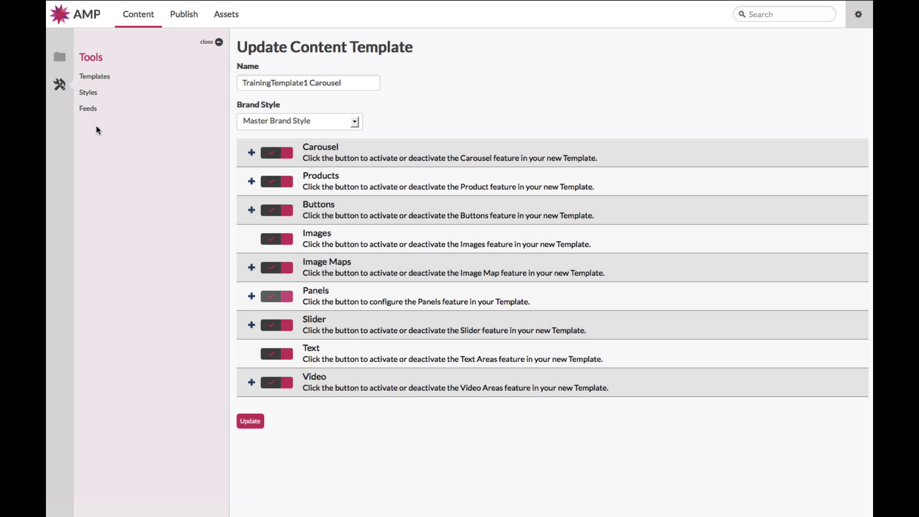
- View the empty Data Feed list, discard a new feed form, and return to module folders
{"action": "left_click", "coordinate": [89, 111]}
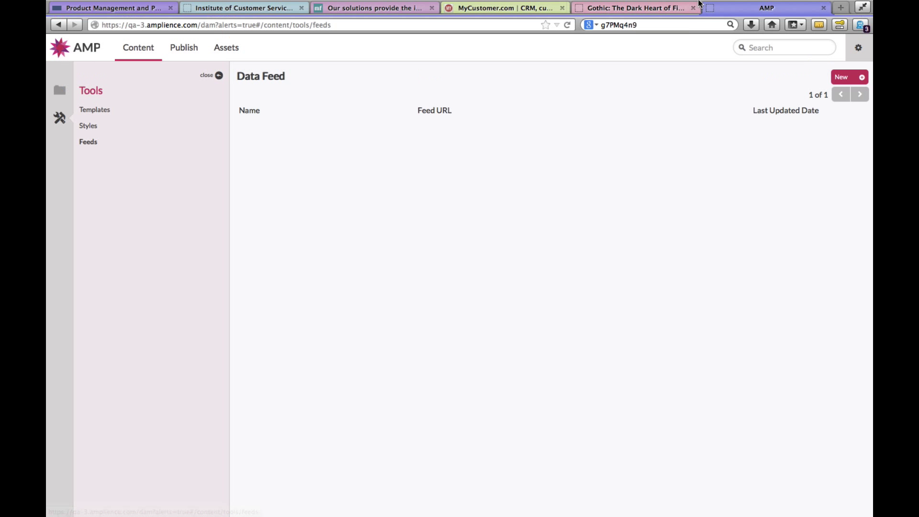
{"action": "left_click", "coordinate": [841, 44]}
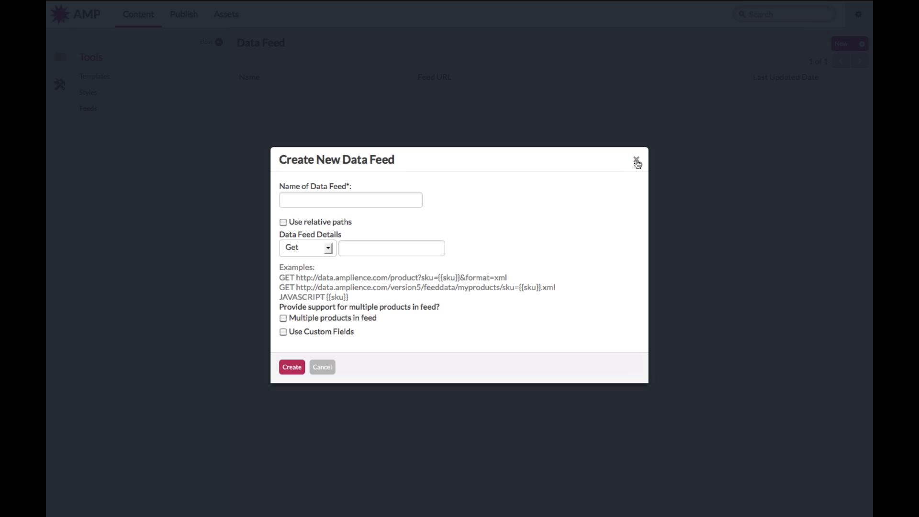
{"action": "left_click", "coordinate": [636, 161]}
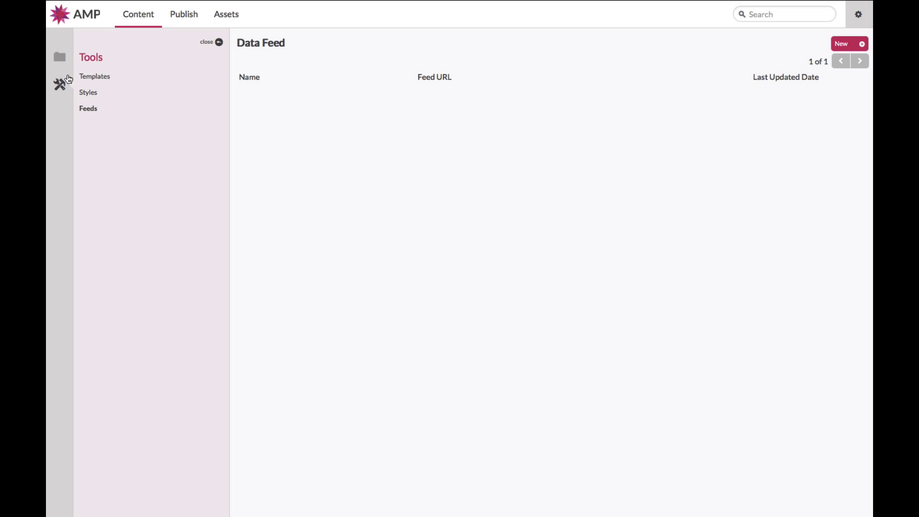
{"action": "left_click", "coordinate": [60, 58]}
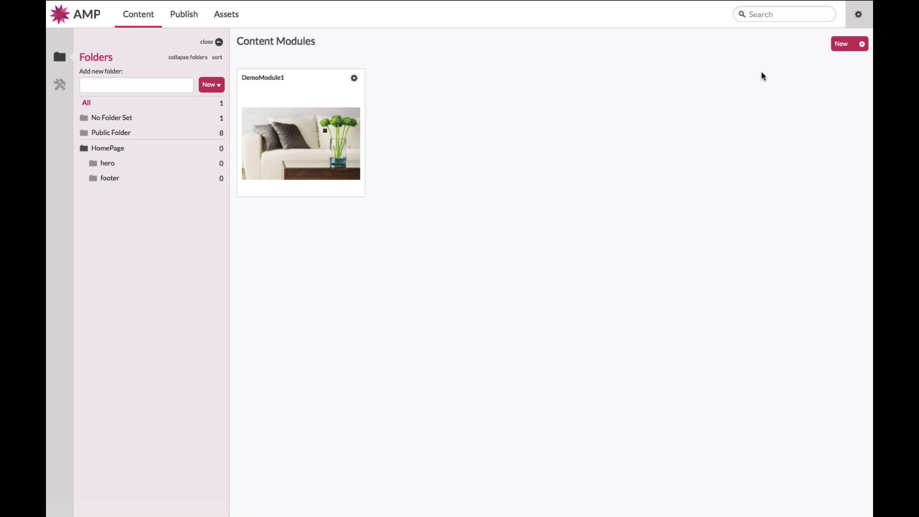
- Start a new module titled HomeEditorial1 on TrainingTemplate1 Carousel, keeping English font region
{"action": "left_click", "coordinate": [847, 45]}
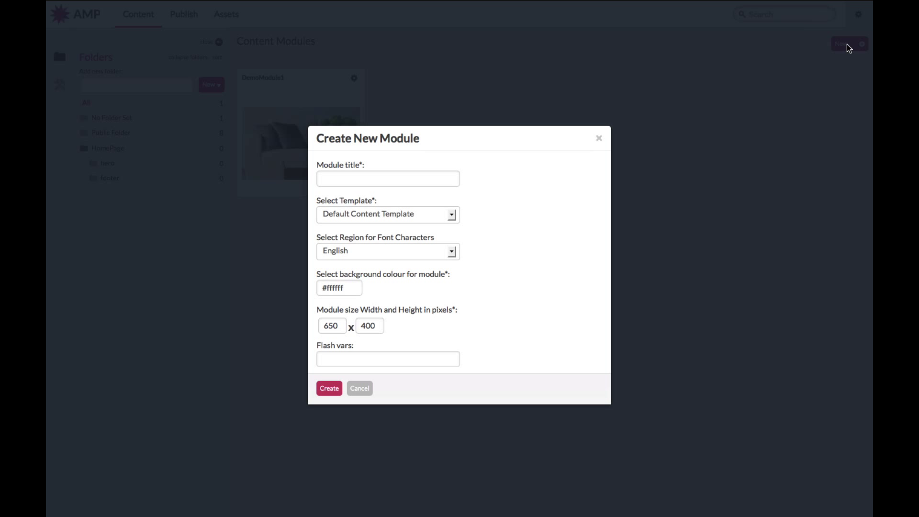
{"action": "left_click", "coordinate": [435, 185]}
{"action": "type", "text": "HomeEditorial1"}
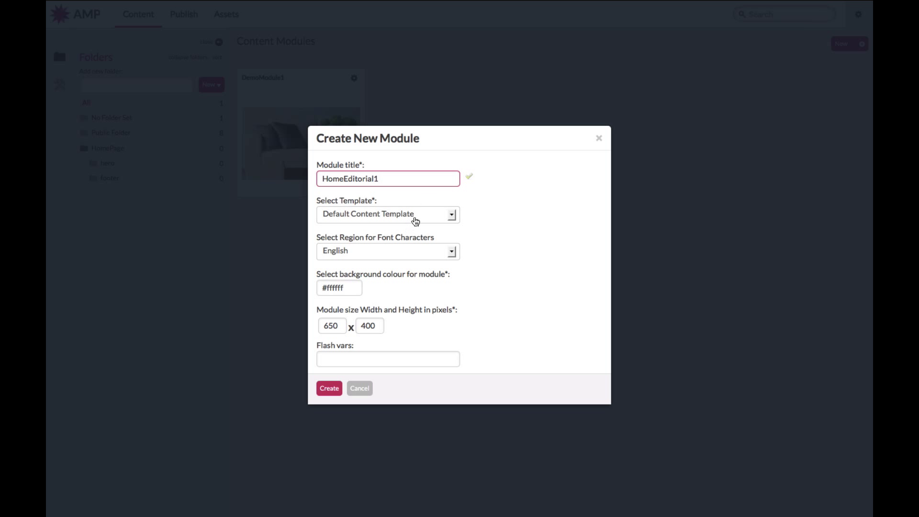
{"action": "left_click", "coordinate": [415, 218]}
{"action": "left_click", "coordinate": [415, 238]}
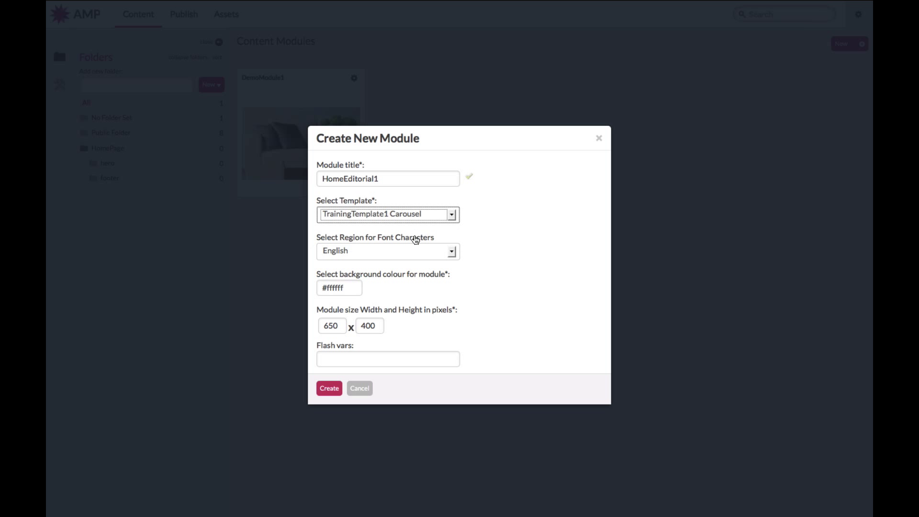
{"action": "left_click", "coordinate": [420, 252]}
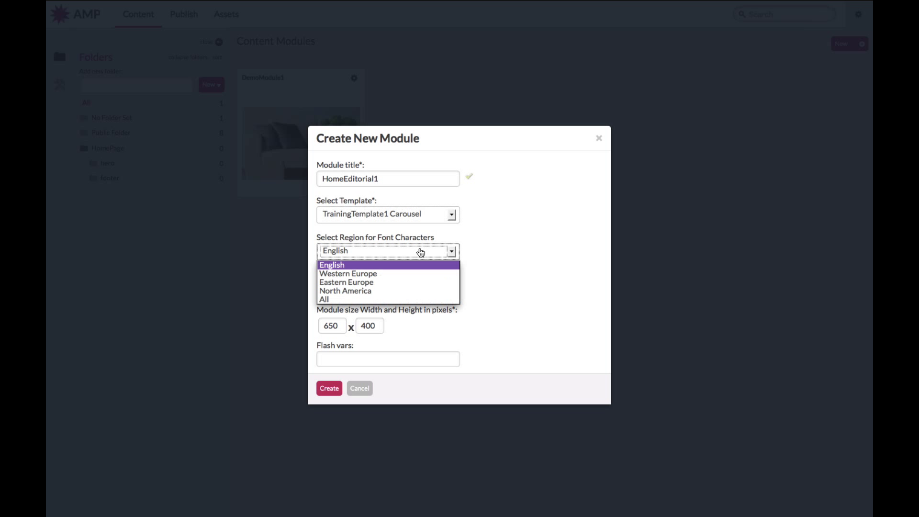
{"action": "left_click", "coordinate": [421, 252]}
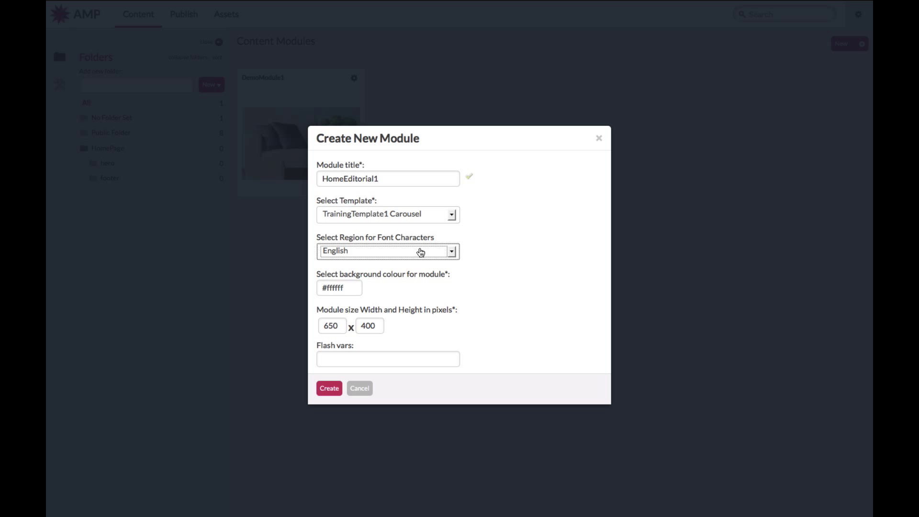
- Set the module width to 850 and height to 600 pixels and create it
{"action": "left_click", "coordinate": [330, 328]}
{"action": "double_click", "coordinate": [330, 328]}
{"action": "type", "text": "850"}
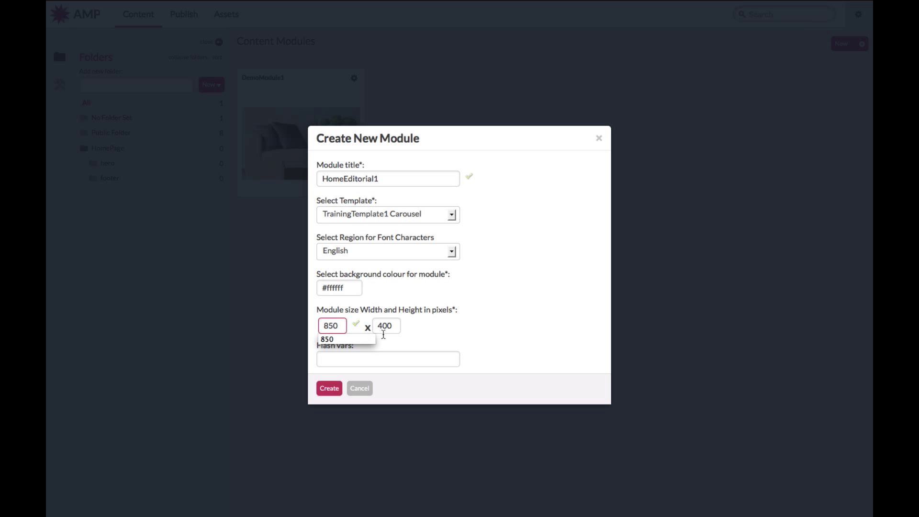
{"action": "double_click", "coordinate": [382, 330]}
{"action": "type", "text": "600"}
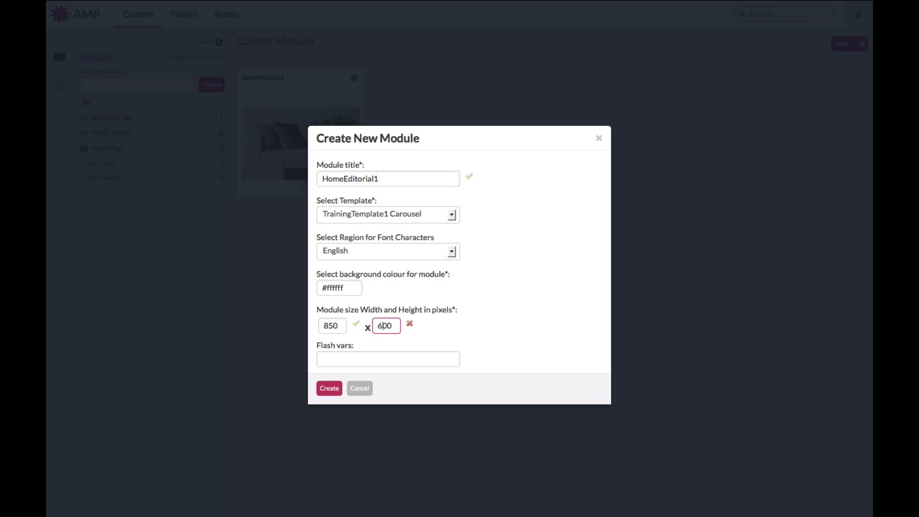
{"action": "key", "text": "Tab"}
{"action": "left_click", "coordinate": [331, 388]}
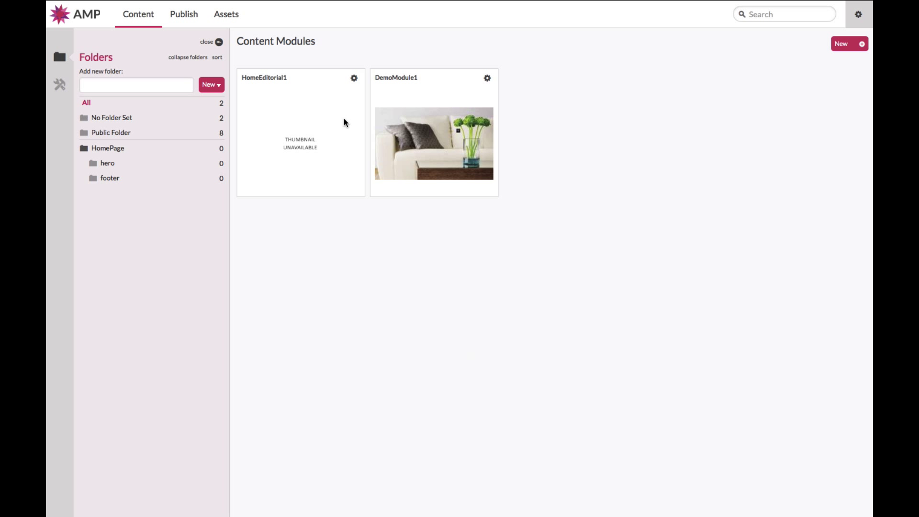
- Choose Edit Content from the HomeEditorial1 card's gear menu
{"action": "left_click", "coordinate": [354, 78]}
{"action": "left_click", "coordinate": [352, 83]}
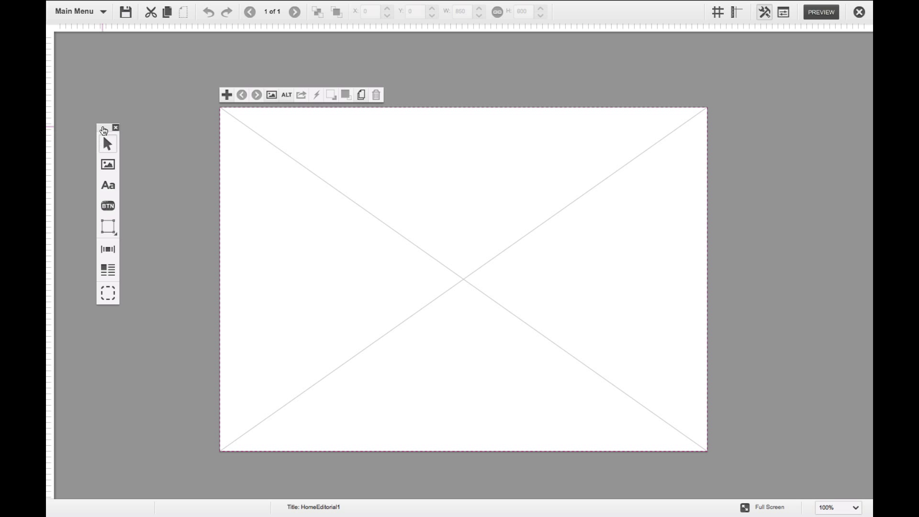
- Place the living_room_2 image from the Media browser into the slide's empty placeholder
{"action": "left_click_drag", "start_coordinate": [104, 127], "coordinate": [164, 93]}
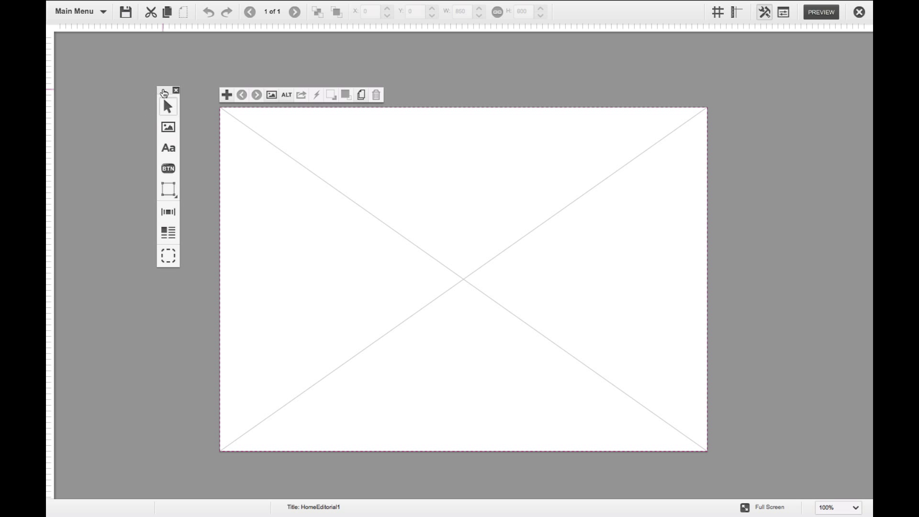
{"action": "double_click", "coordinate": [331, 213]}
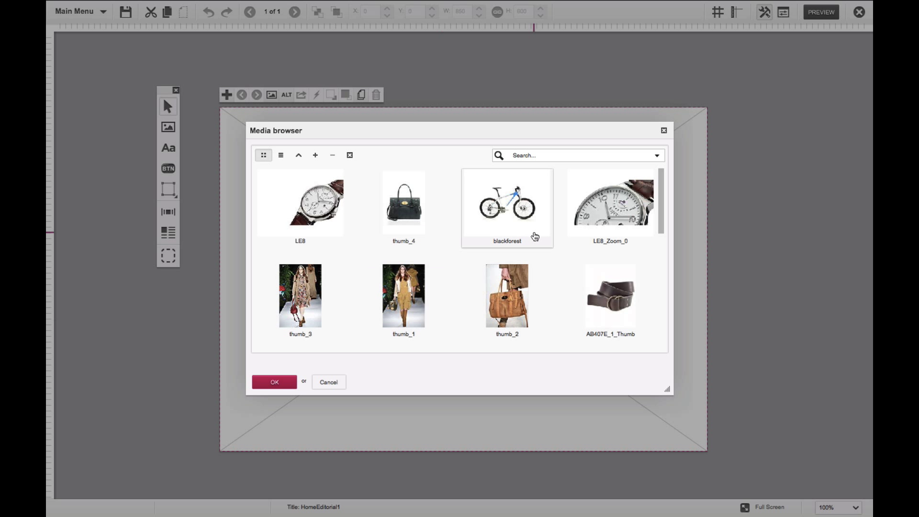
{"action": "scroll", "coordinate": [535, 236], "scroll_direction": "down", "scroll_amount": 5}
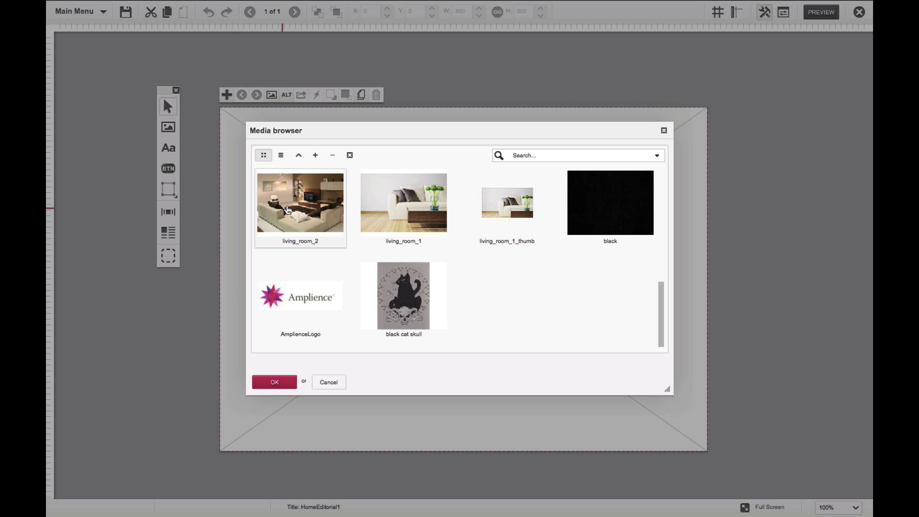
{"action": "double_click", "coordinate": [287, 207]}
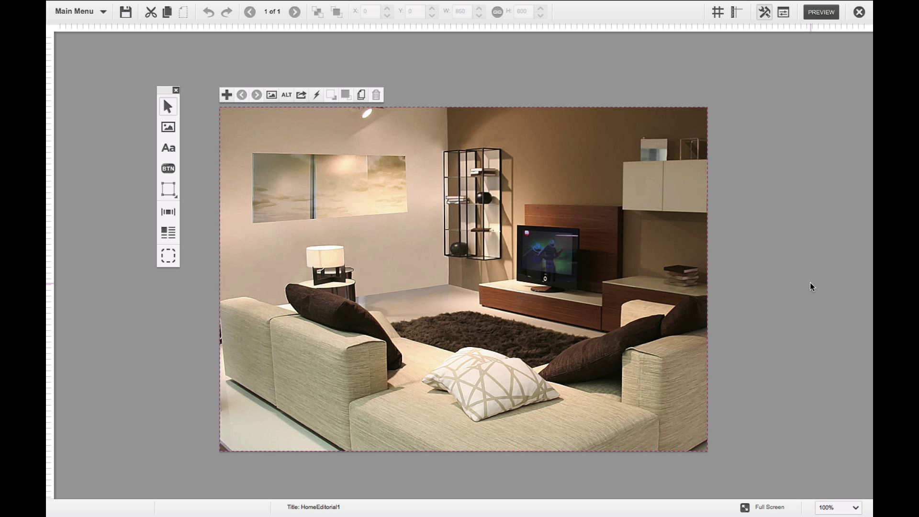
{"action": "key", "text": "Escape"}
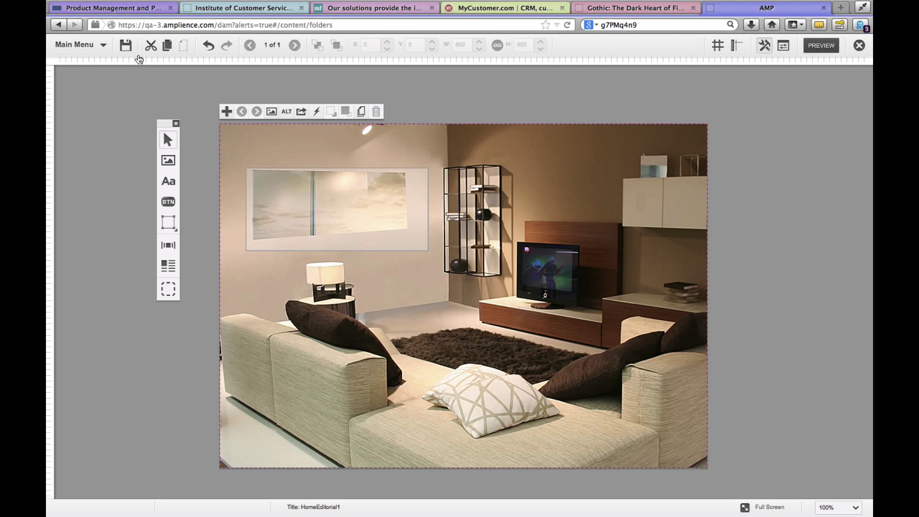
- Save and confirm the module content, then close the editor
{"action": "left_click", "coordinate": [126, 46]}
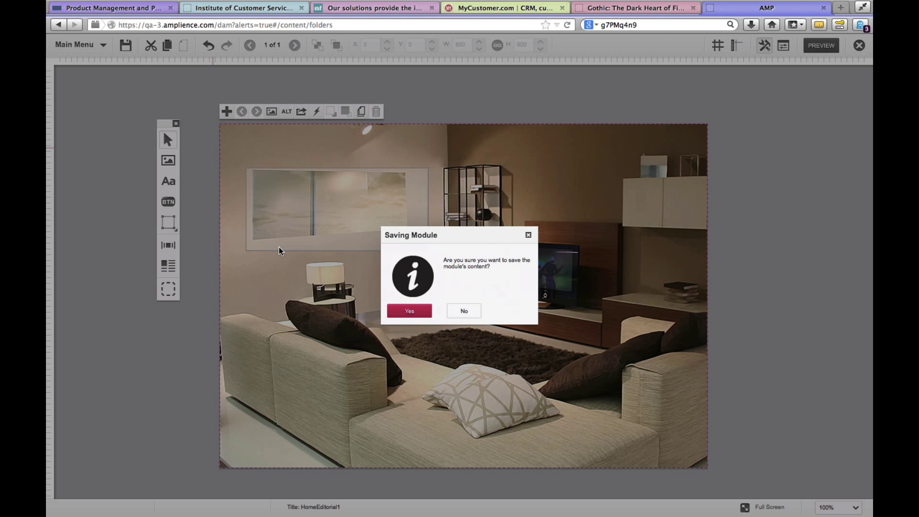
{"action": "left_click", "coordinate": [415, 312]}
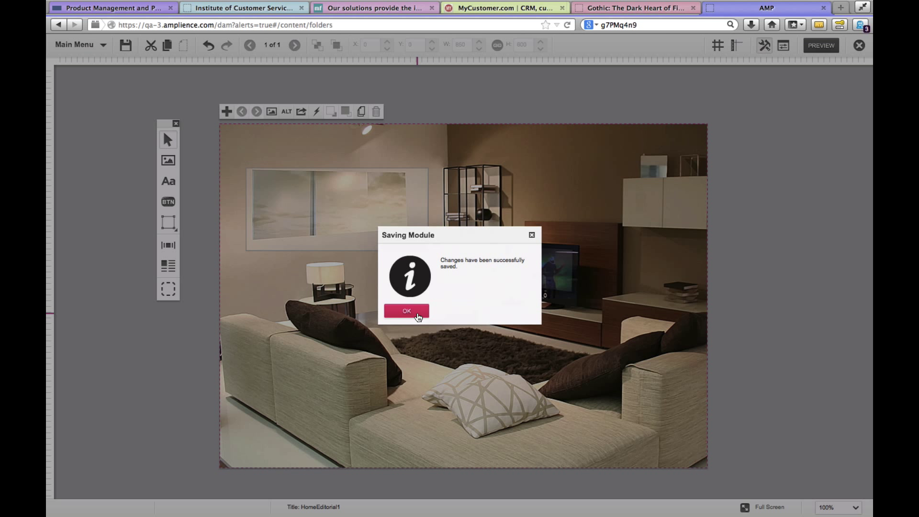
{"action": "left_click", "coordinate": [418, 316]}
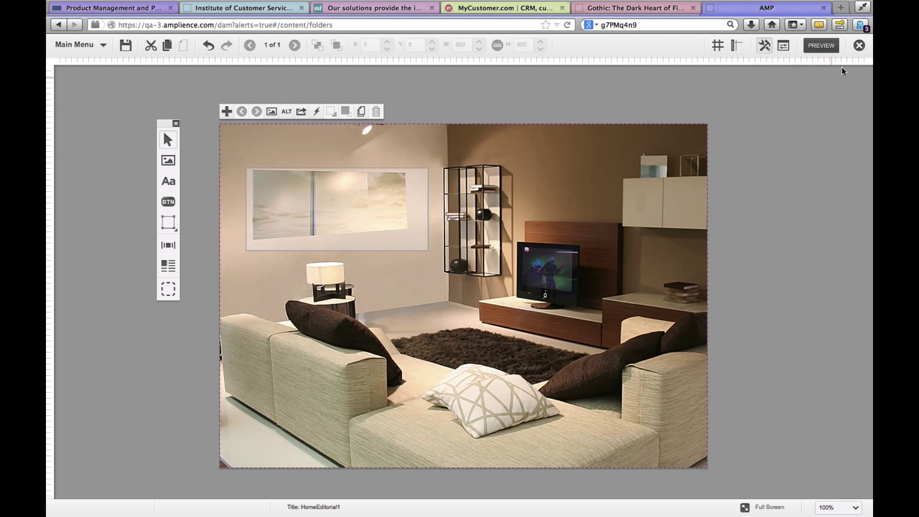
{"action": "left_click", "coordinate": [859, 46]}
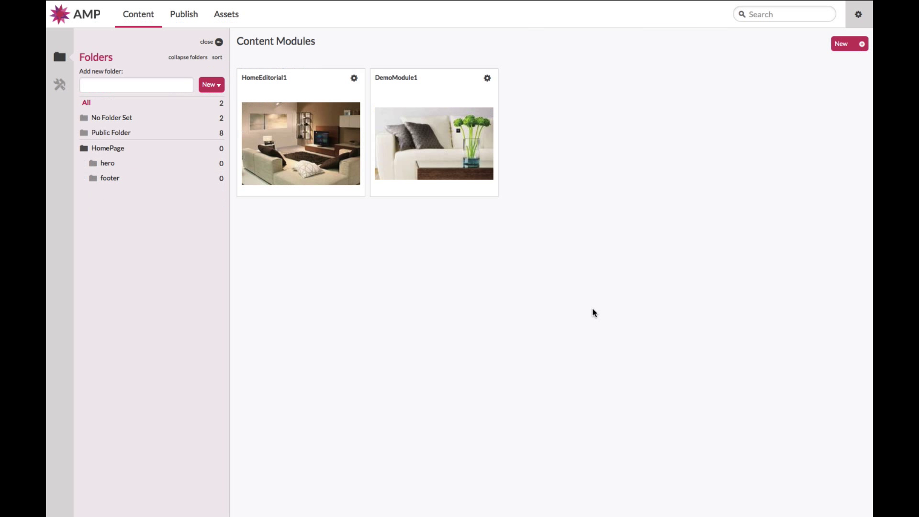
- Assign HomeEditorial1 to Area Slot 1 and go to the Publishing Areas page
{"action": "left_click", "coordinate": [354, 79]}
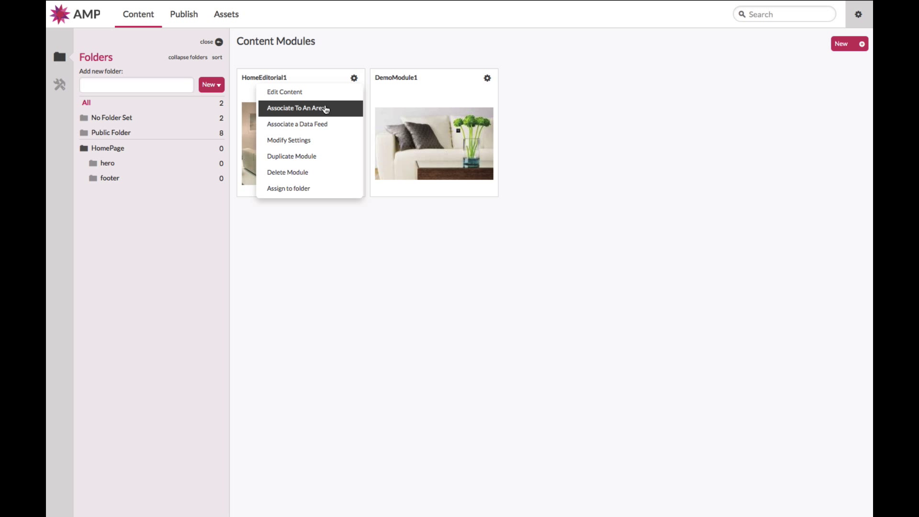
{"action": "left_click", "coordinate": [326, 110]}
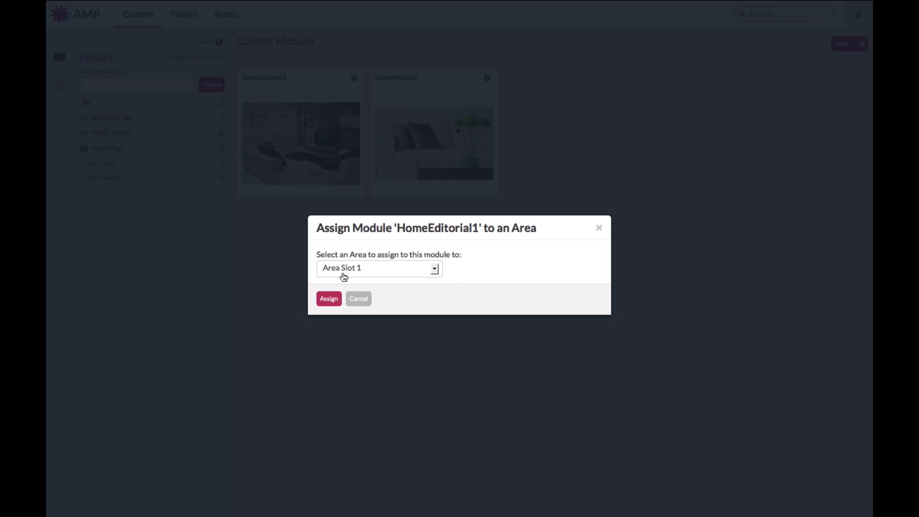
{"action": "left_click", "coordinate": [344, 276]}
{"action": "left_click", "coordinate": [345, 281]}
{"action": "left_click", "coordinate": [332, 298]}
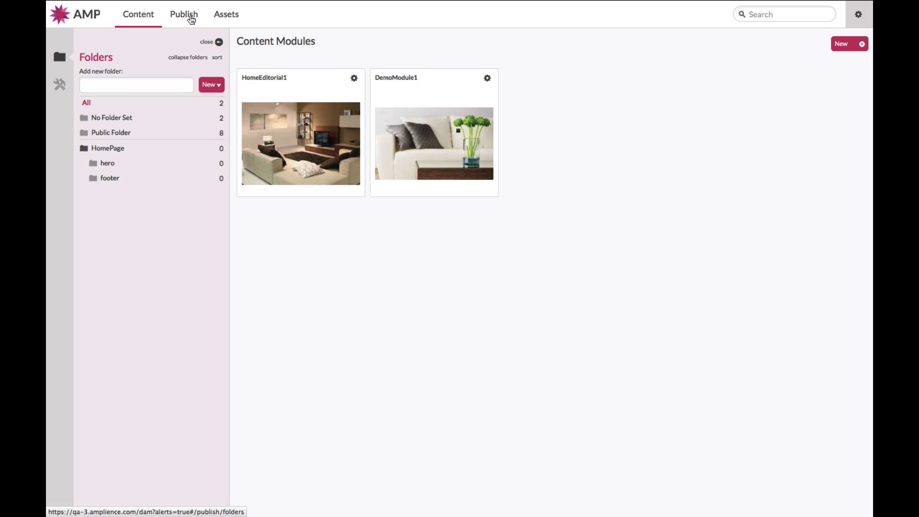
{"action": "left_click", "coordinate": [191, 20]}
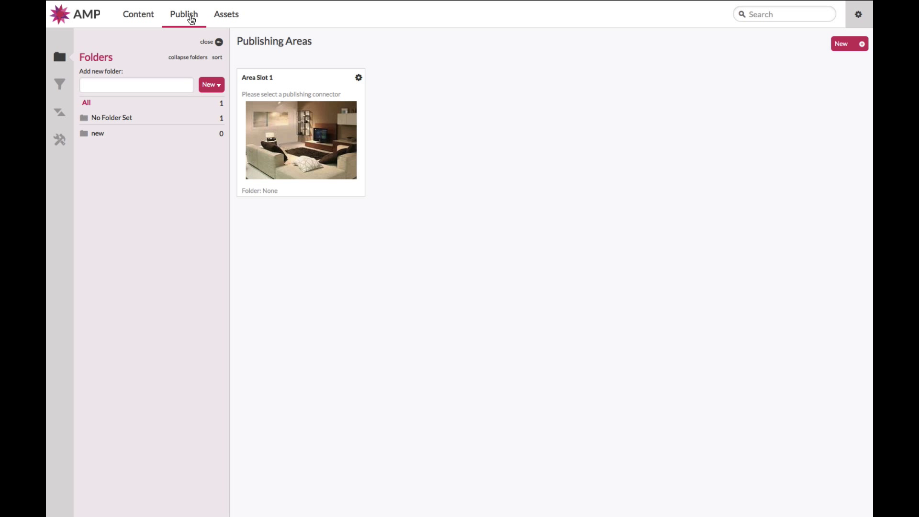
- View Area Slot 1's settings, select its embedding UUID, and close the settings dialog
{"action": "left_click", "coordinate": [190, 19]}
{"action": "left_click", "coordinate": [358, 79]}
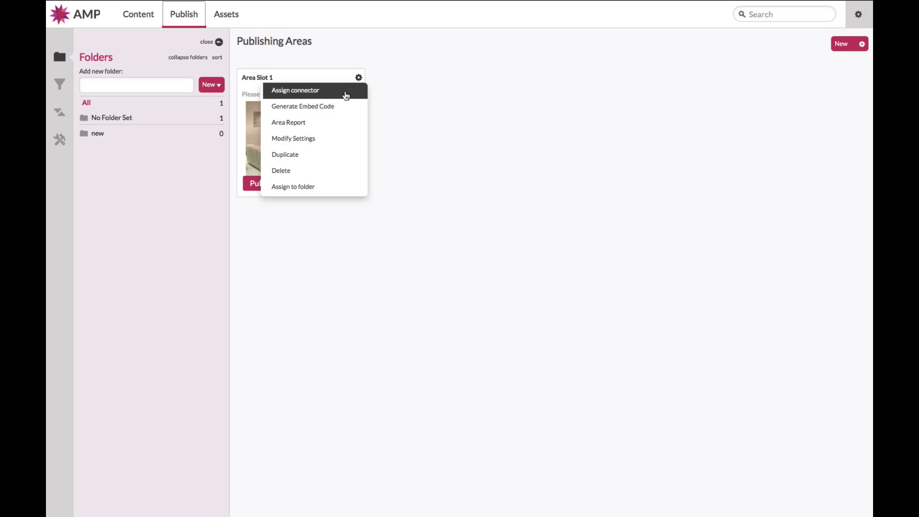
{"action": "left_click", "coordinate": [316, 146]}
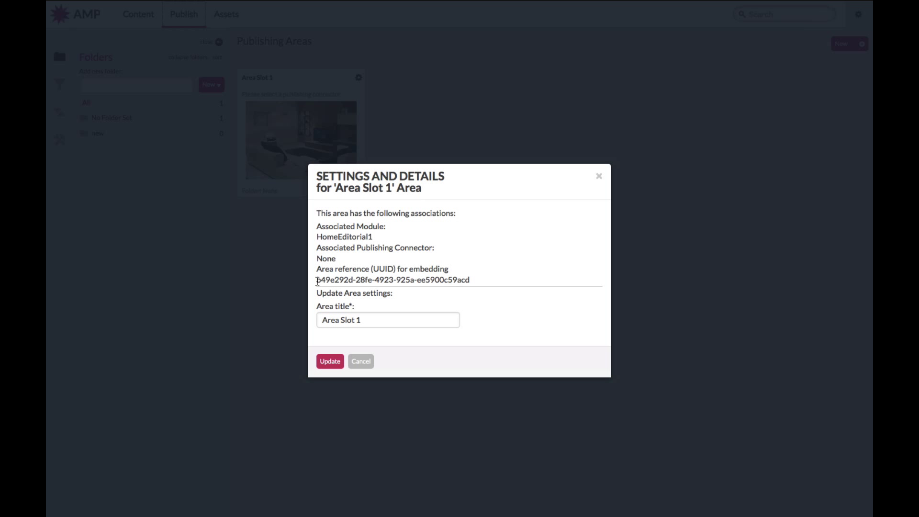
{"action": "left_click_drag", "start_coordinate": [317, 280], "coordinate": [490, 275]}
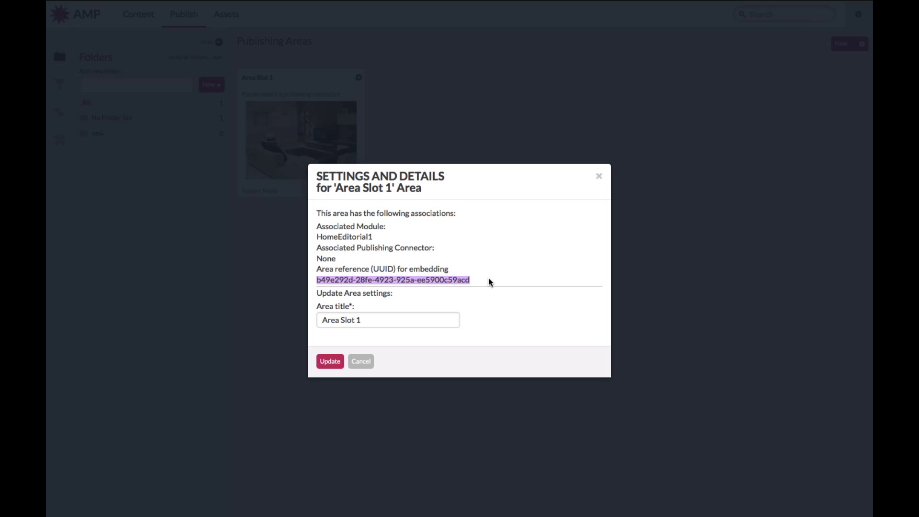
{"action": "left_click", "coordinate": [599, 177]}
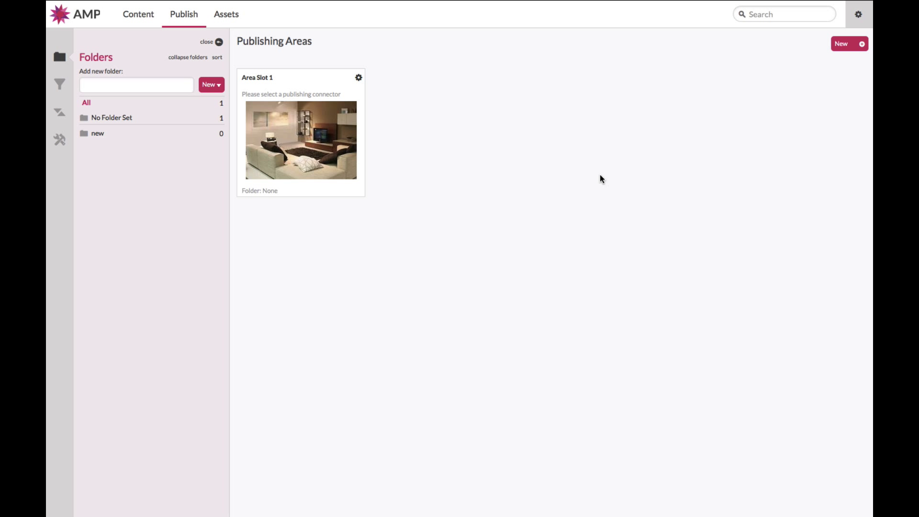
- Assign the CDN publishing connector to Area Slot 1
{"action": "left_click", "coordinate": [359, 79]}
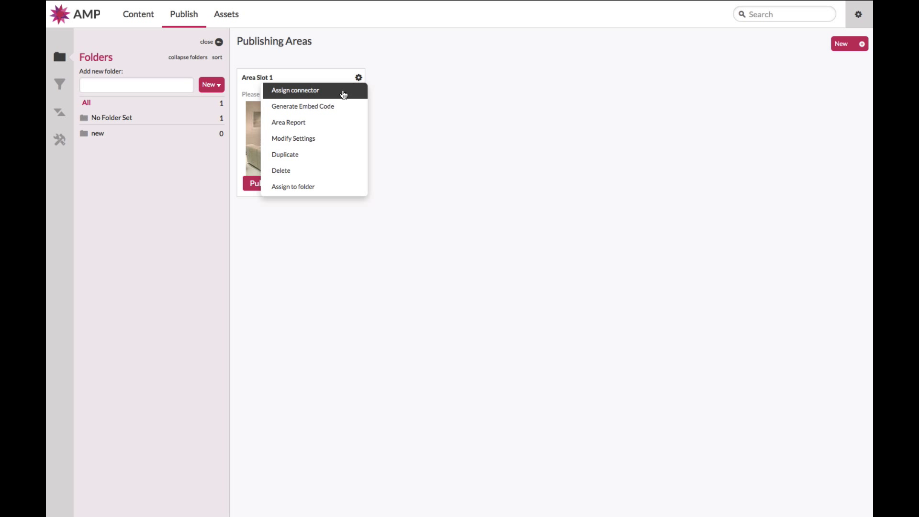
{"action": "left_click", "coordinate": [342, 93]}
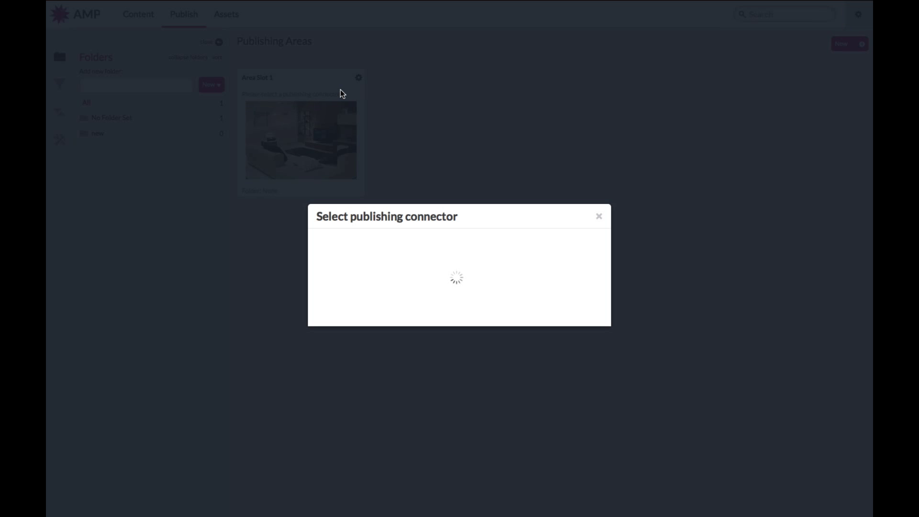
{"action": "left_click", "coordinate": [383, 256]}
{"action": "left_click", "coordinate": [383, 264]}
{"action": "left_click", "coordinate": [329, 314]}
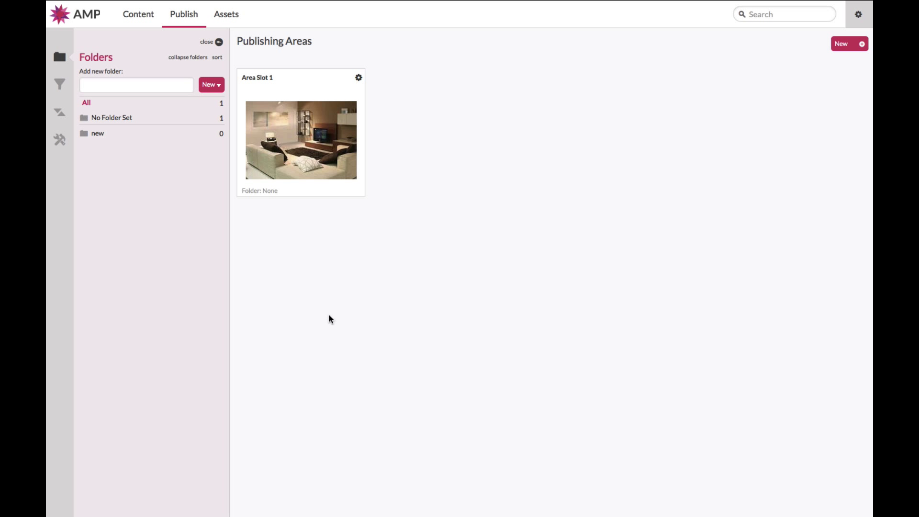
- Schedule Area Slot 1 to publish later on 31-10-2013 at 00:00 and confirm
{"action": "mouse_move", "coordinate": [277, 172]}
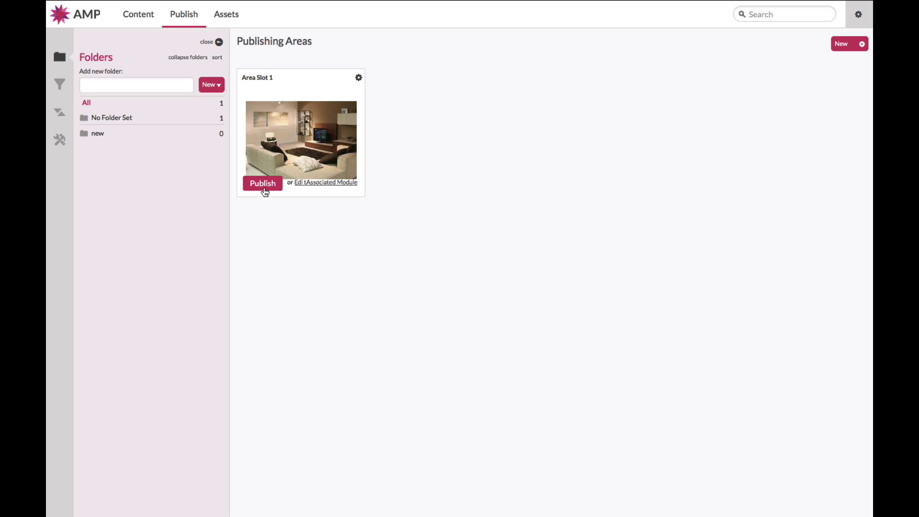
{"action": "left_click", "coordinate": [267, 183]}
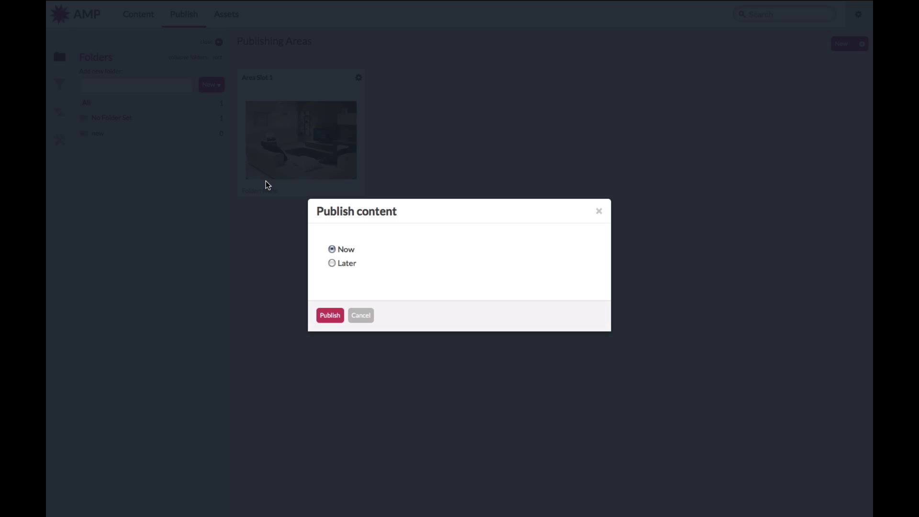
{"action": "left_click", "coordinate": [332, 263]}
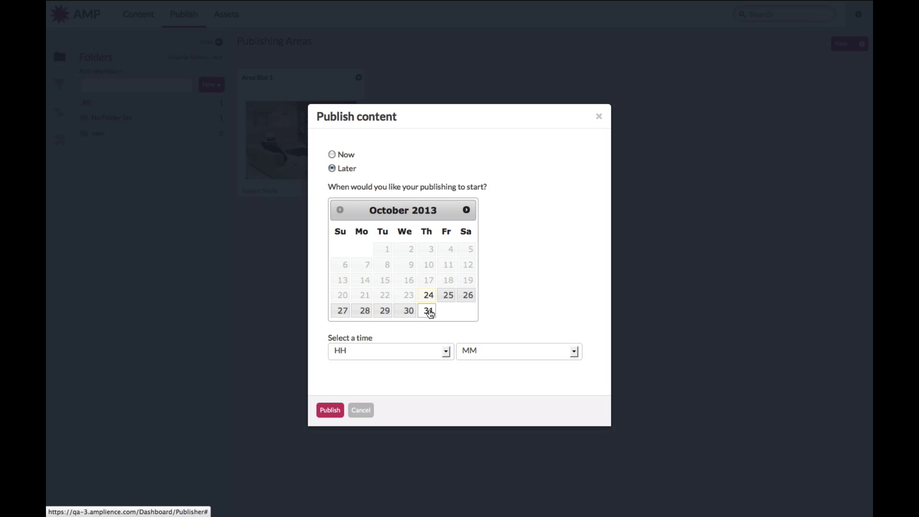
{"action": "left_click", "coordinate": [405, 353]}
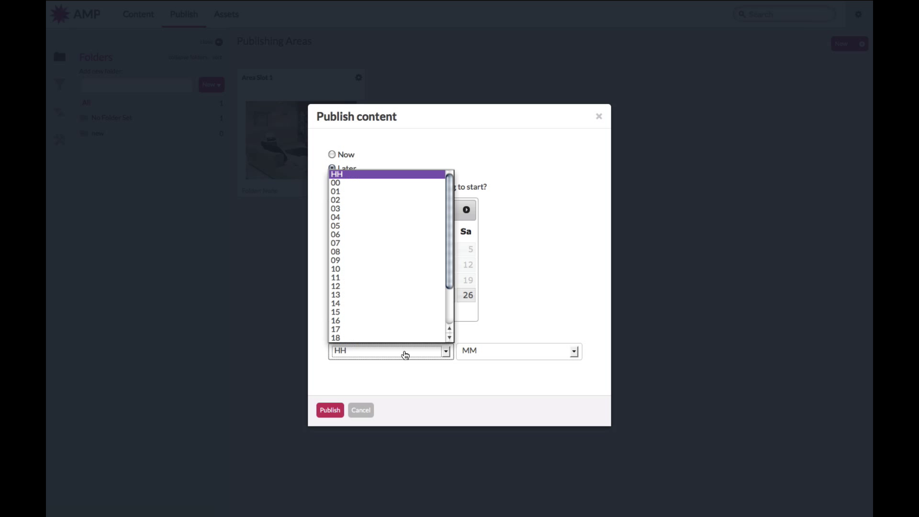
{"action": "left_click", "coordinate": [356, 286]}
{"action": "left_click", "coordinate": [490, 353]}
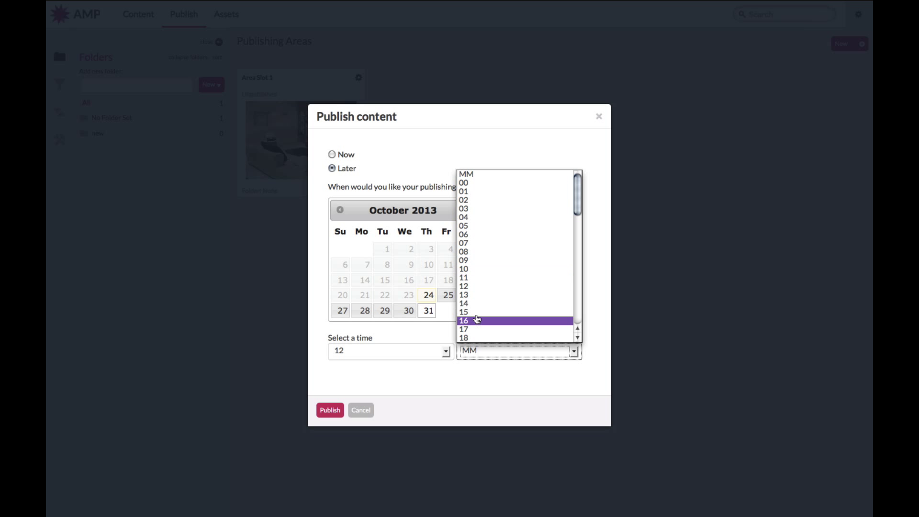
{"action": "left_click", "coordinate": [479, 184]}
{"action": "left_click", "coordinate": [393, 354]}
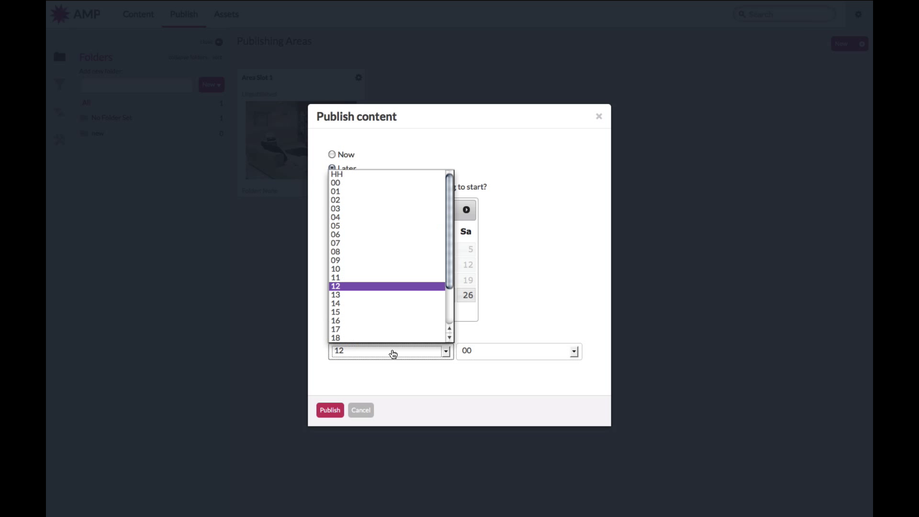
{"action": "left_click", "coordinate": [373, 183]}
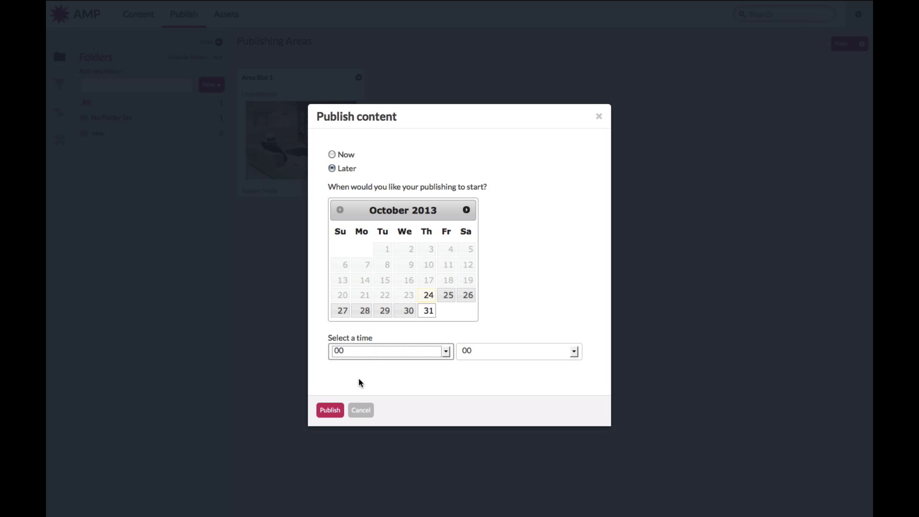
{"action": "left_click", "coordinate": [329, 411]}
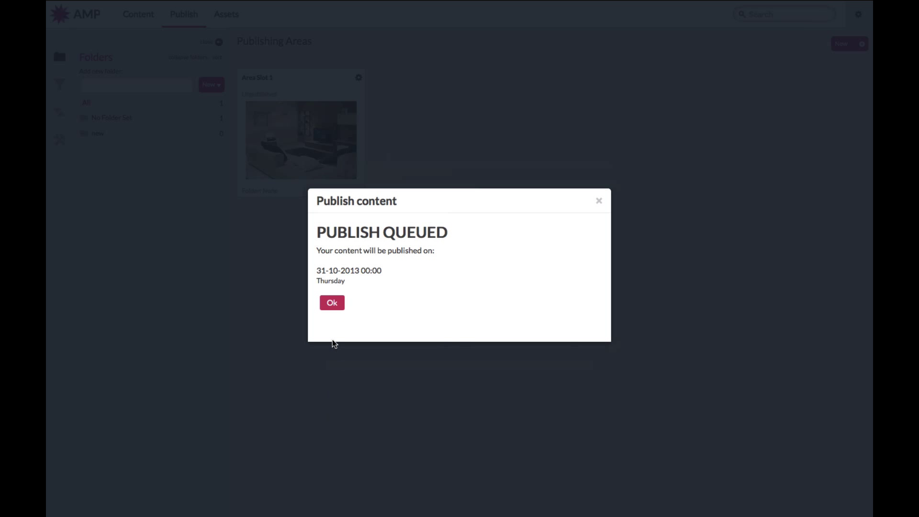
{"action": "left_click", "coordinate": [332, 303]}
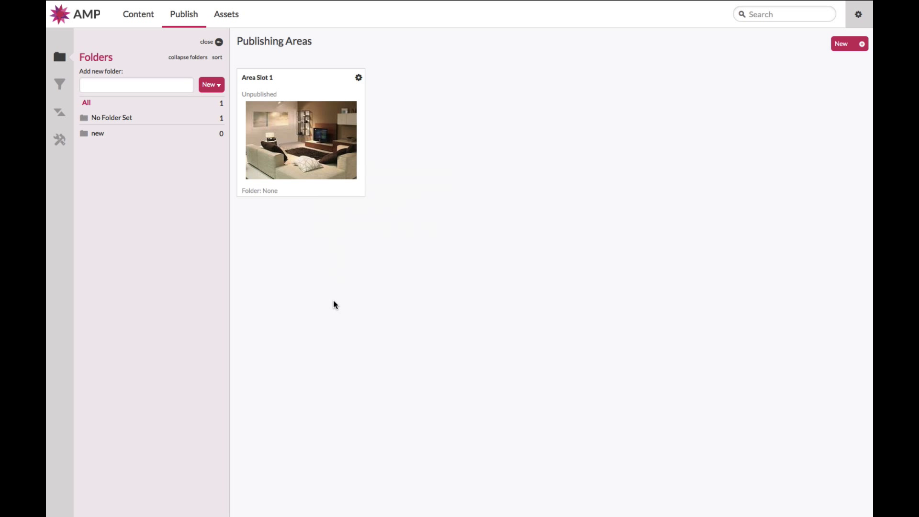
- Open the asset library, try three-column thumbnails, return to four columns, and scroll to the living_room images
{"action": "left_click", "coordinate": [226, 16]}
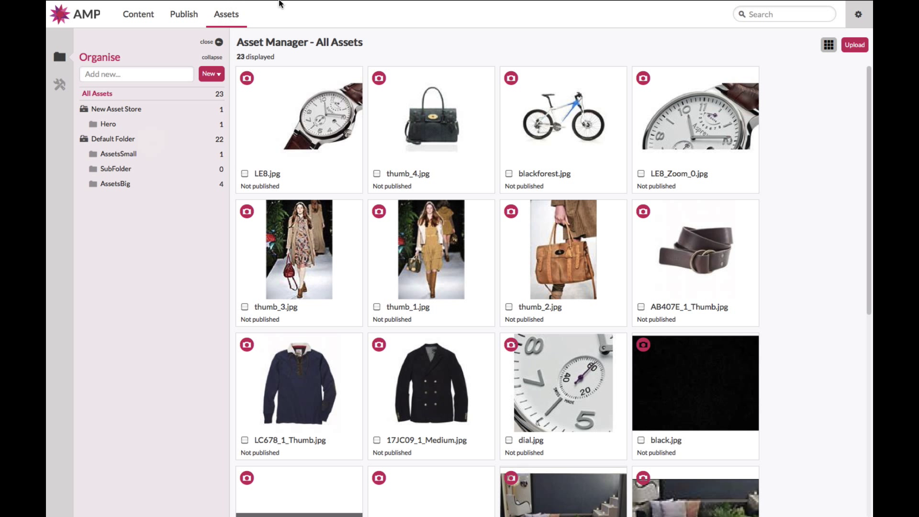
{"action": "mouse_move", "coordinate": [282, 4]}
{"action": "left_click", "coordinate": [828, 47]}
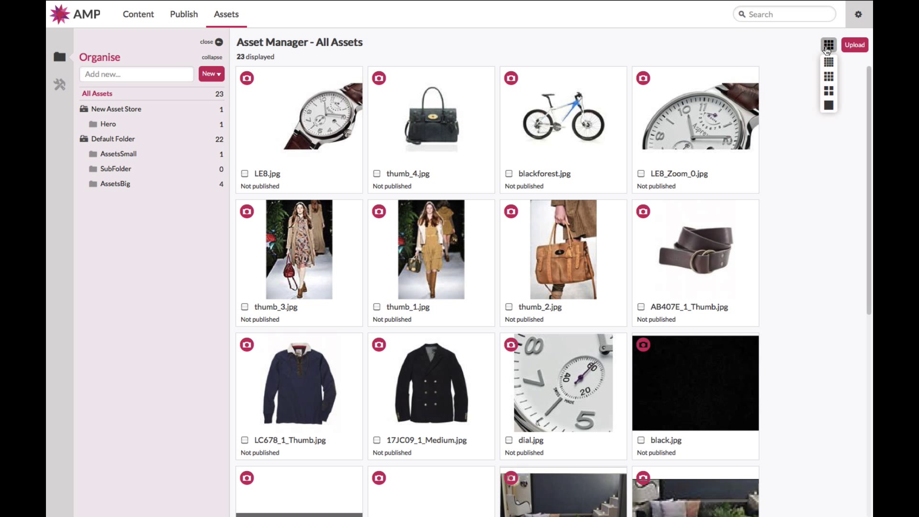
{"action": "left_click", "coordinate": [828, 105]}
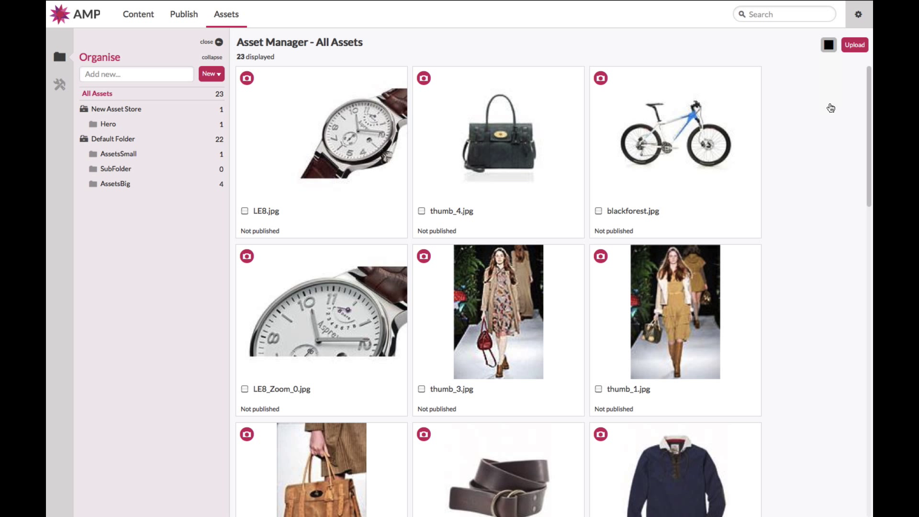
{"action": "left_click", "coordinate": [829, 45]}
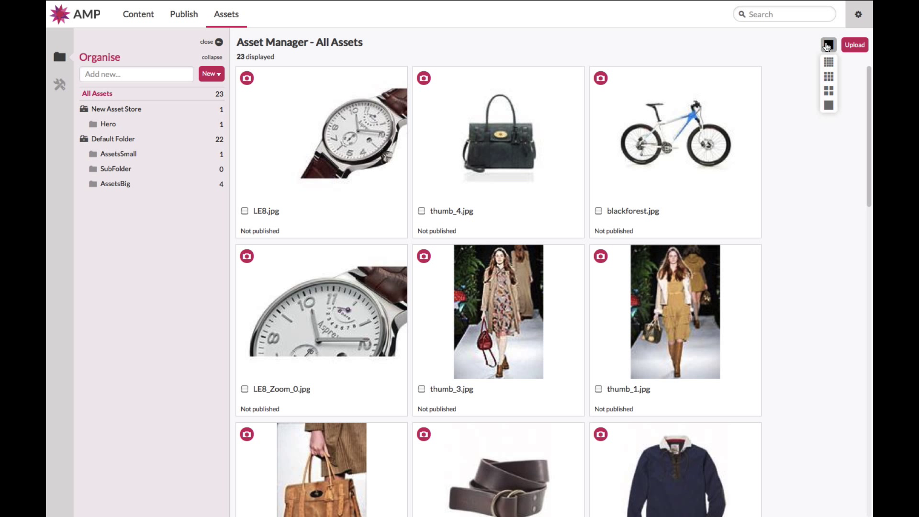
{"action": "left_click", "coordinate": [828, 90]}
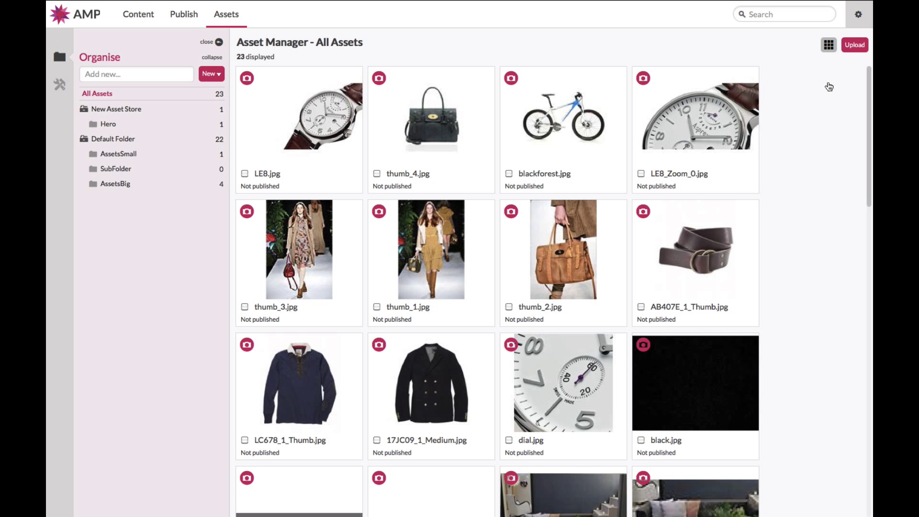
{"action": "mouse_move", "coordinate": [531, 177]}
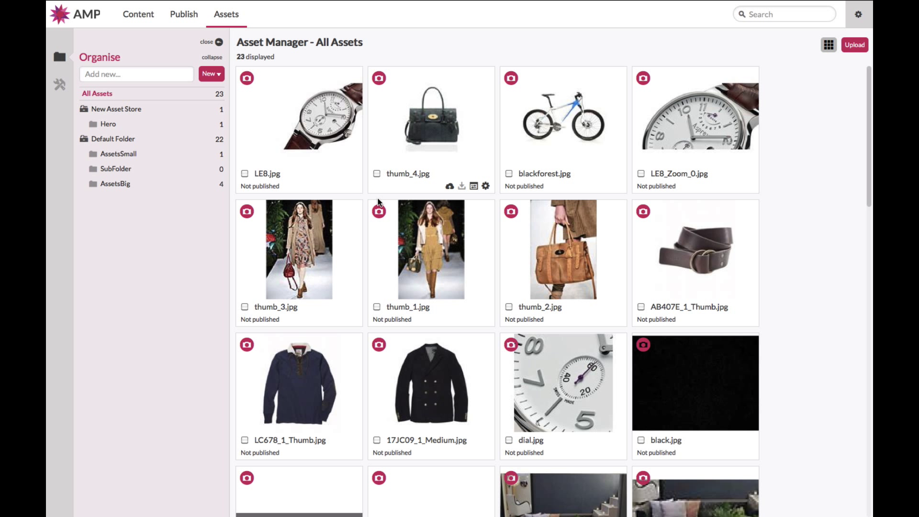
{"action": "scroll", "coordinate": [735, 300], "scroll_direction": "down", "scroll_amount": 5}
{"action": "scroll", "coordinate": [734, 300], "scroll_direction": "down", "scroll_amount": 2}
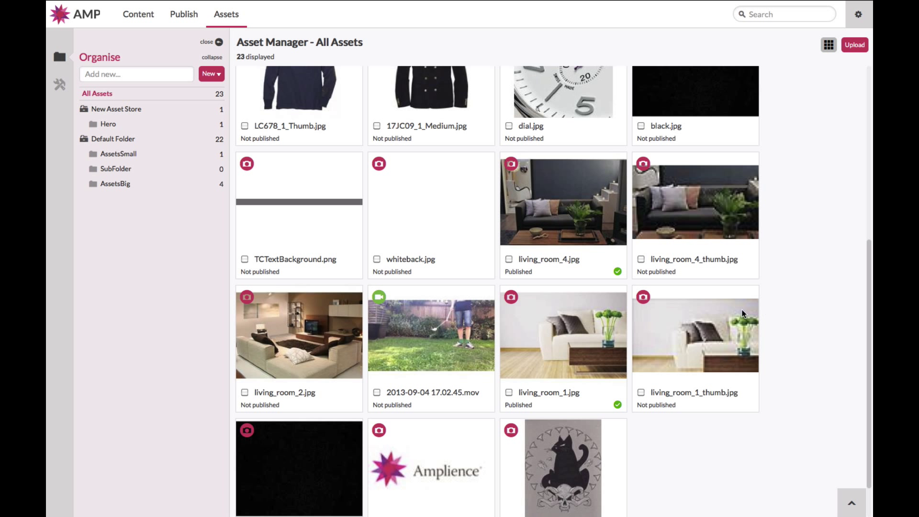
{"action": "mouse_move", "coordinate": [587, 268]}
- Show the Properties panel for living_room_4.jpg
{"action": "left_click", "coordinate": [606, 273]}
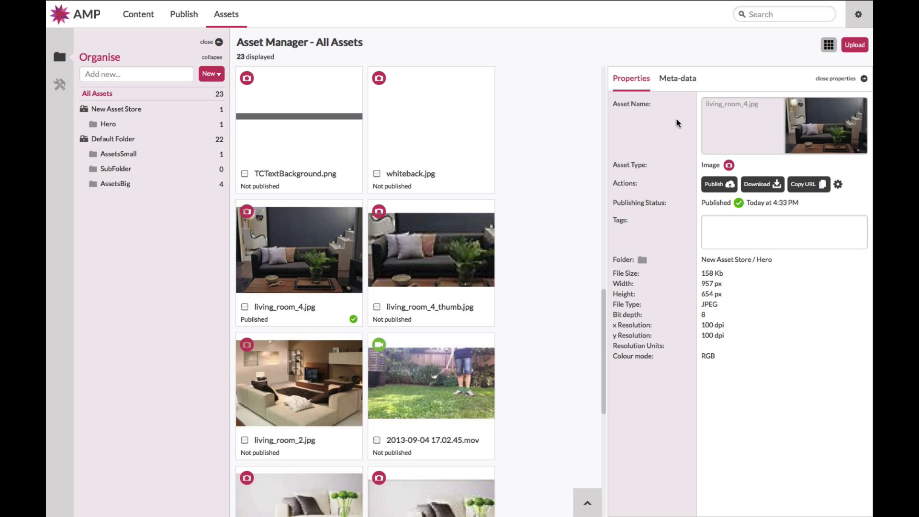
- Switch living_room_4.jpg's details to the Meta-data tab
{"action": "left_click", "coordinate": [680, 84]}
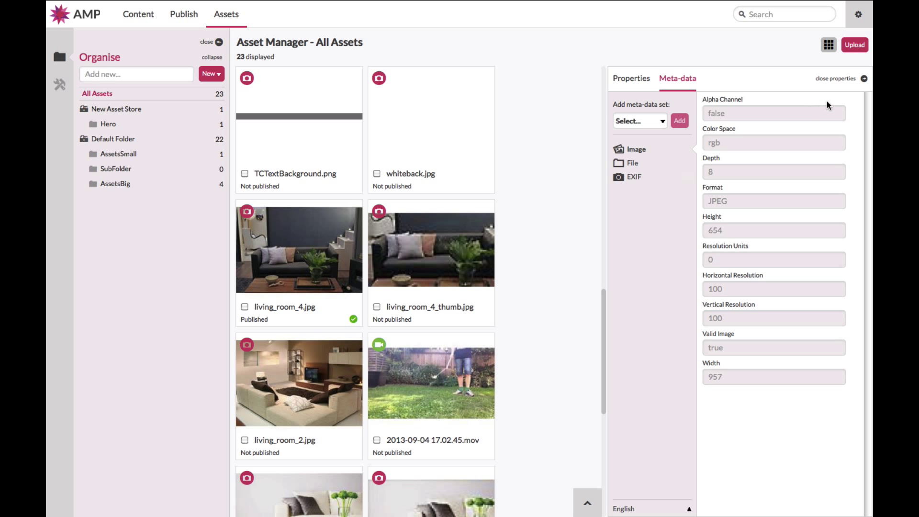
- Close the asset details, search assets for 'dial', then clear the search
{"action": "left_click", "coordinate": [864, 79]}
{"action": "left_click", "coordinate": [796, 16]}
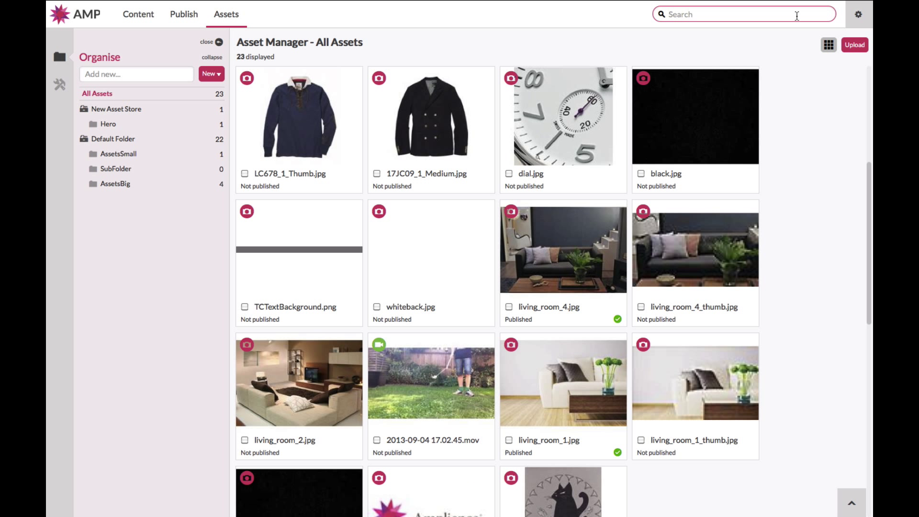
{"action": "type", "text": "dial"}
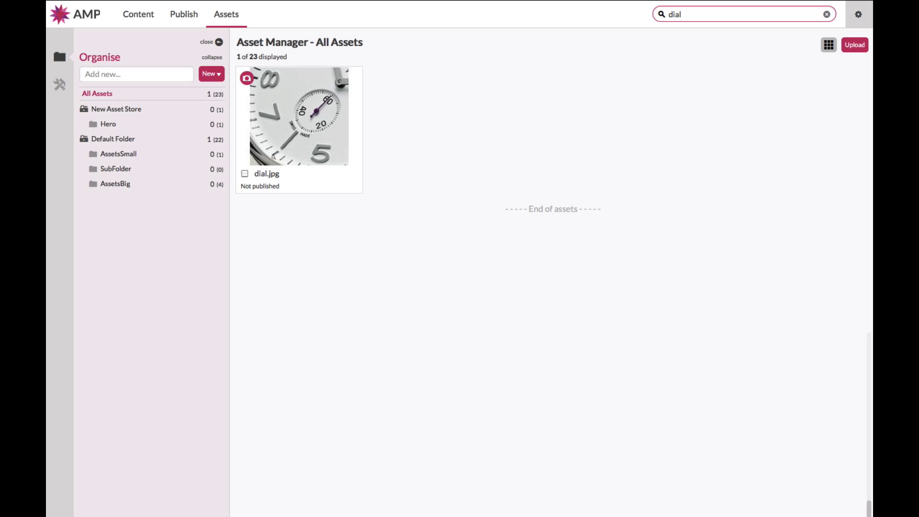
{"action": "left_click", "coordinate": [826, 15]}
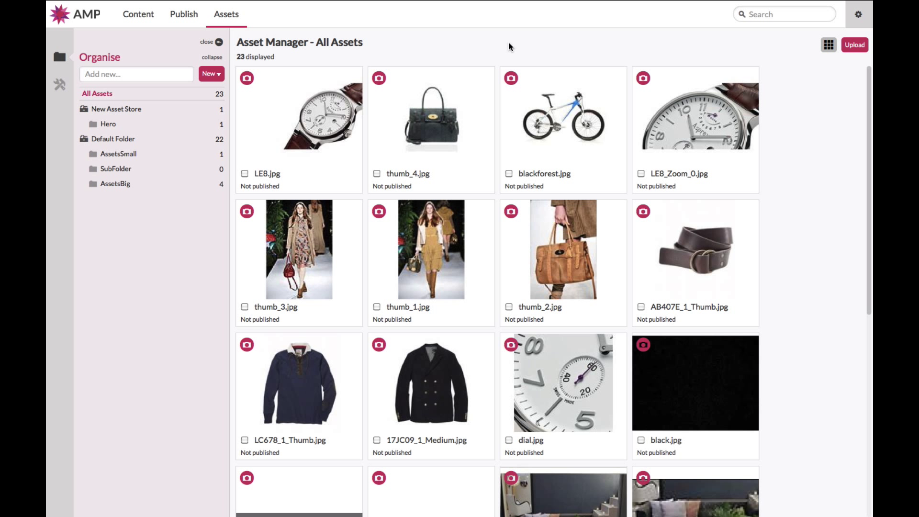
{"action": "mouse_move", "coordinate": [259, 149]}
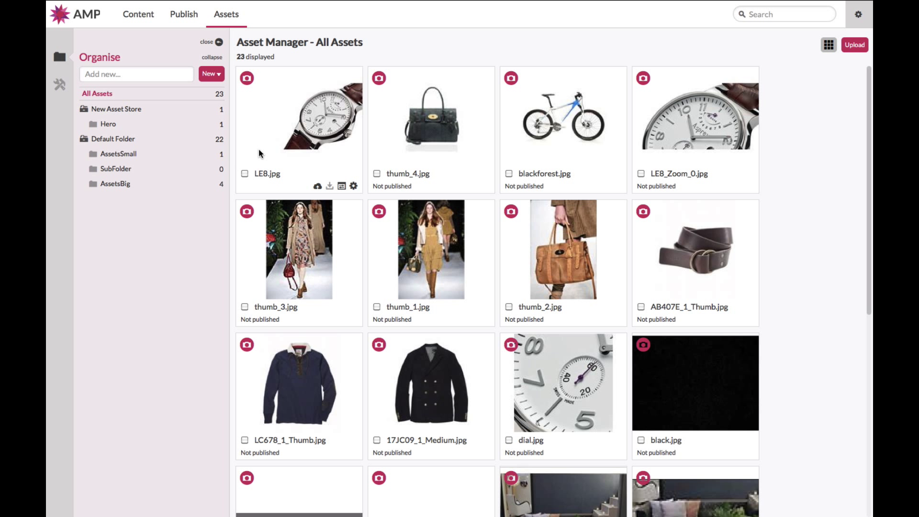
- Publish LE8.jpg, then start downloading living_room_4.jpg and cancel the save dialog
{"action": "left_click", "coordinate": [317, 187]}
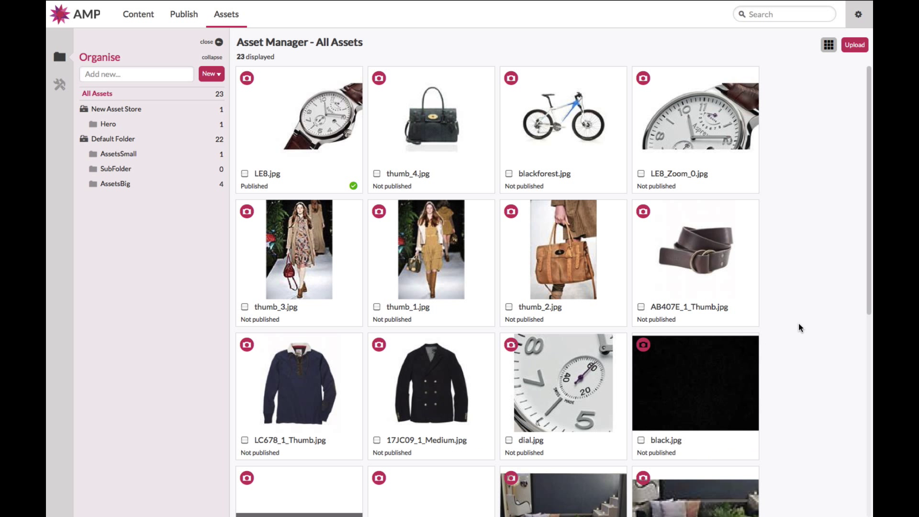
{"action": "scroll", "coordinate": [799, 322], "scroll_direction": "down", "scroll_amount": 6}
{"action": "scroll", "coordinate": [798, 323], "scroll_direction": "down", "scroll_amount": 1}
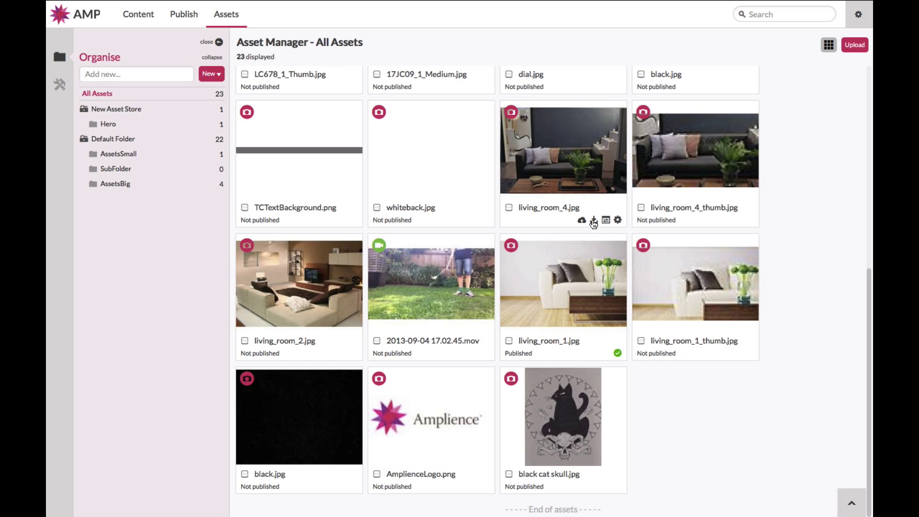
{"action": "left_click", "coordinate": [594, 221]}
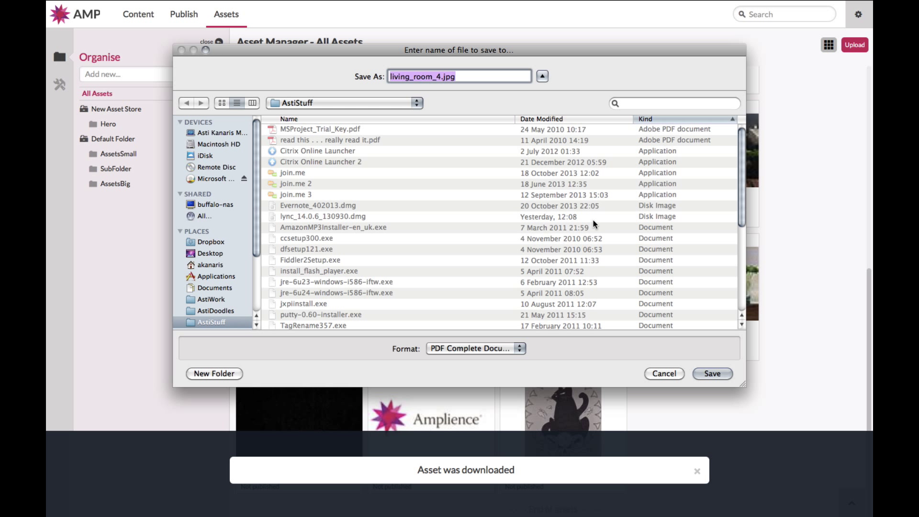
{"action": "left_click", "coordinate": [664, 373]}
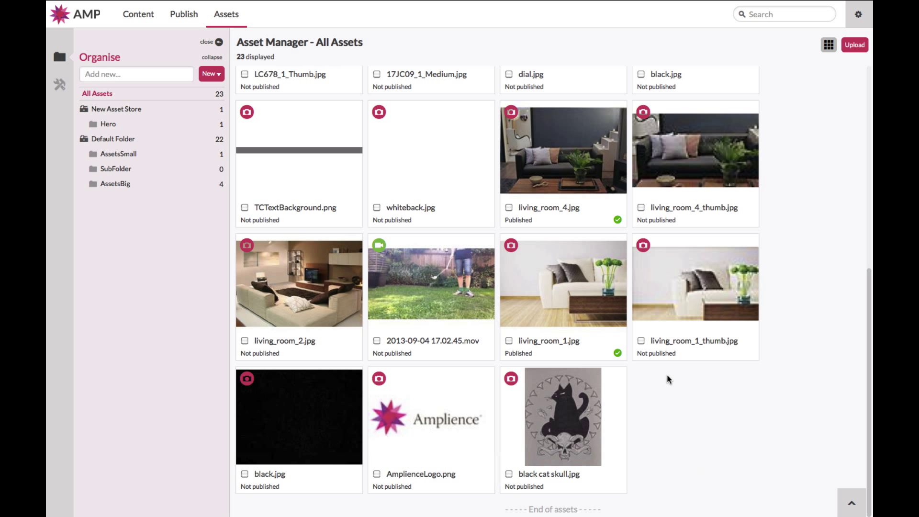
- Upload 1.jpg from the computer's Images folder after previewing the Flickr, Picasa and Dropbox sources
{"action": "left_click", "coordinate": [618, 220]}
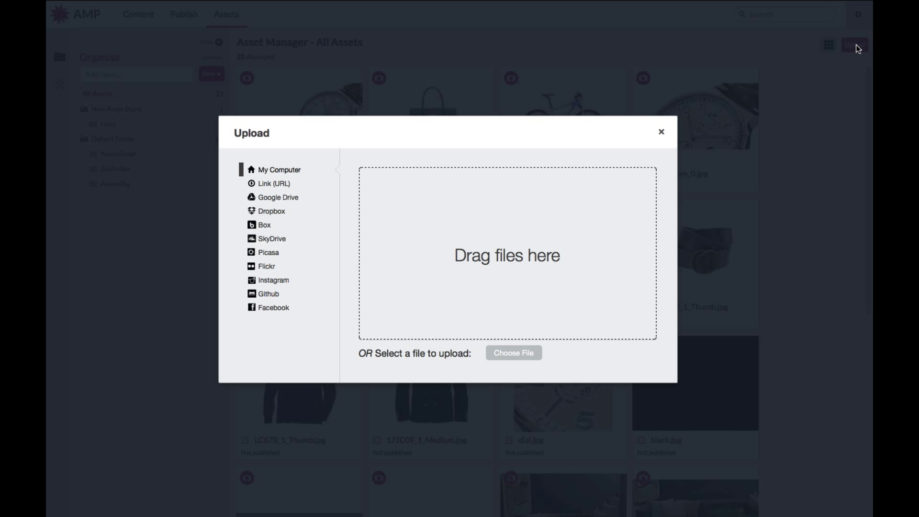
{"action": "left_click", "coordinate": [269, 263]}
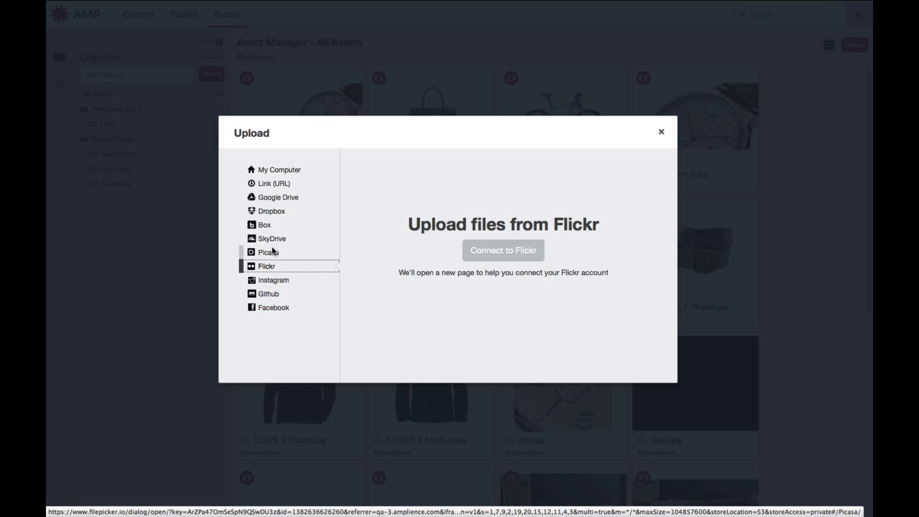
{"action": "left_click", "coordinate": [271, 253]}
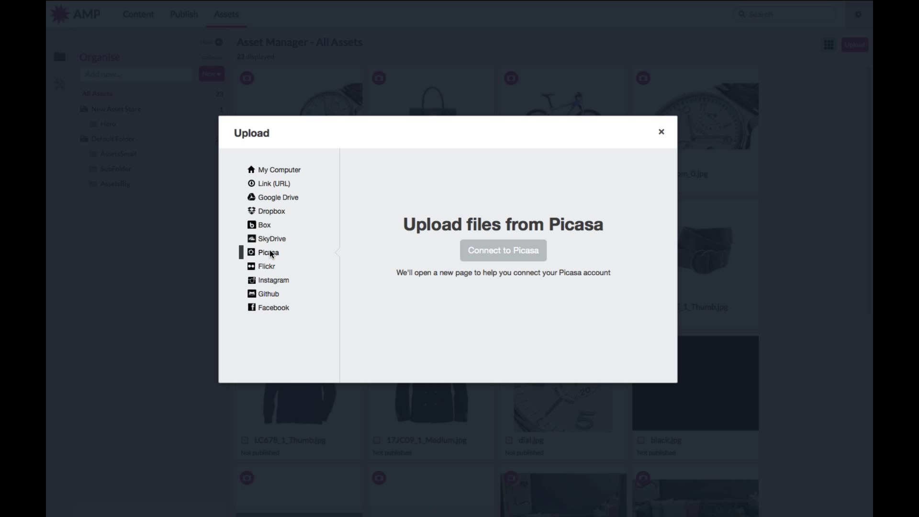
{"action": "left_click", "coordinate": [275, 215]}
{"action": "left_click", "coordinate": [288, 171]}
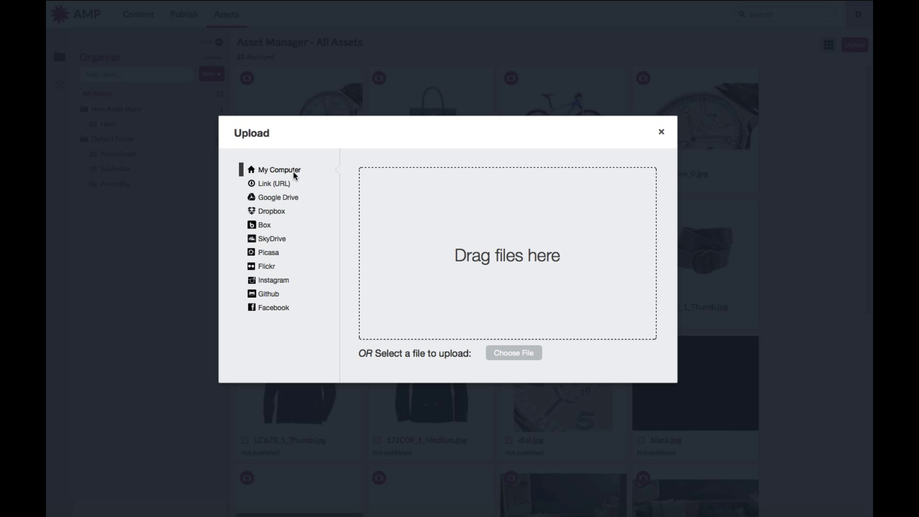
{"action": "left_click", "coordinate": [508, 355]}
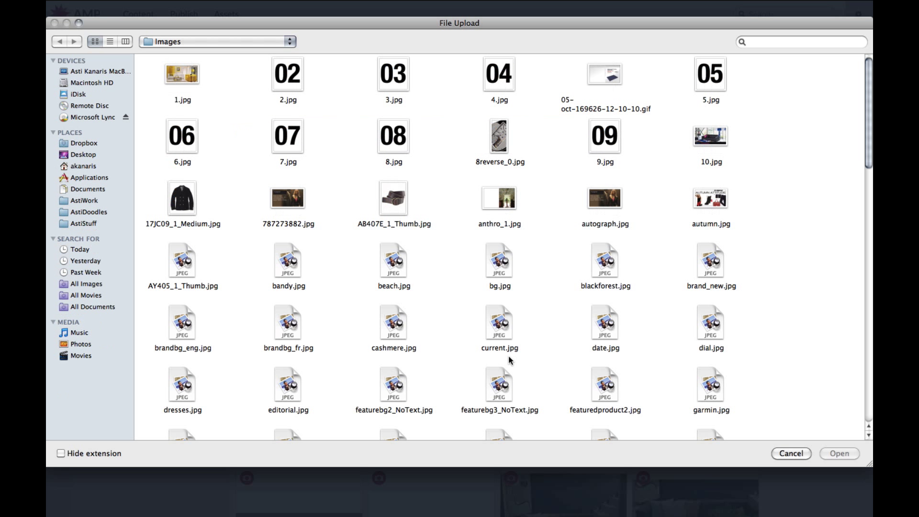
{"action": "double_click", "coordinate": [184, 76]}
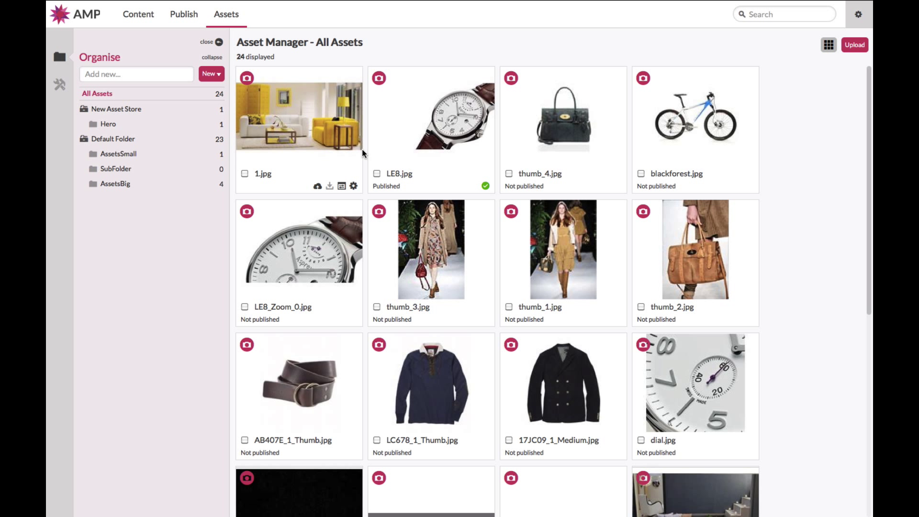
- Create a top-level content folder named Folder1
{"action": "left_click", "coordinate": [150, 18]}
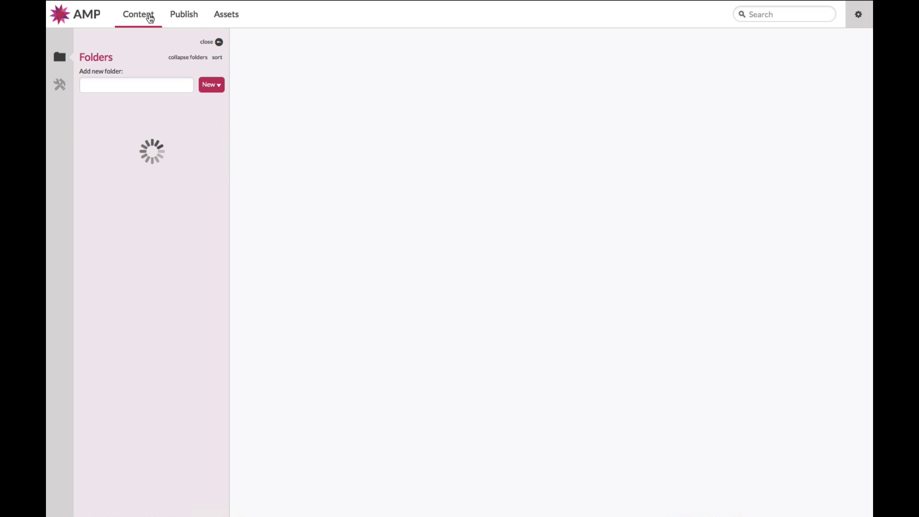
{"action": "left_click", "coordinate": [187, 16]}
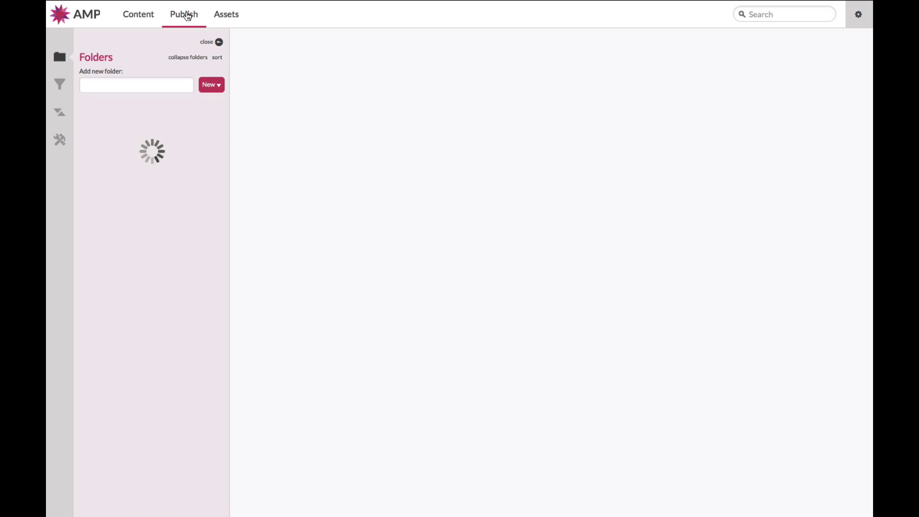
{"action": "left_click", "coordinate": [138, 18]}
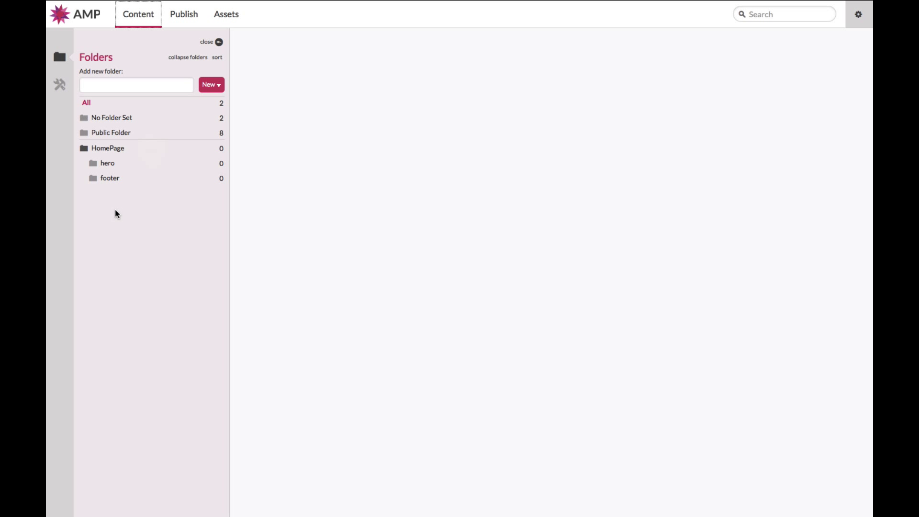
{"action": "left_click", "coordinate": [157, 85]}
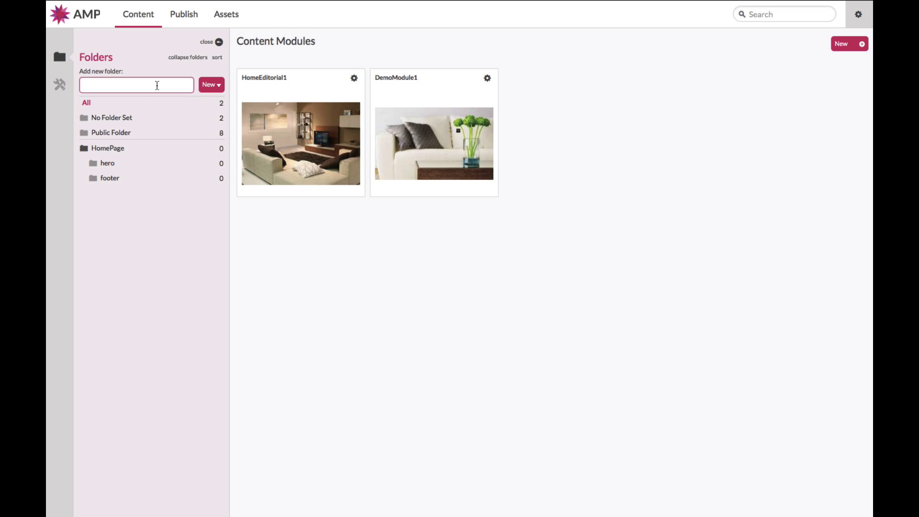
{"action": "type", "text": "Folder1"}
{"action": "left_click", "coordinate": [218, 85]}
{"action": "left_click", "coordinate": [187, 104]}
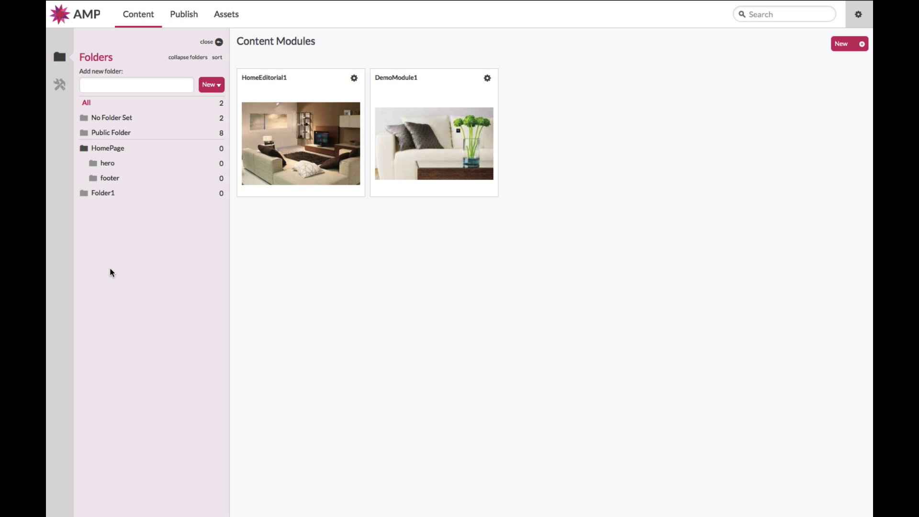
- Create a sub folder named SubFolder inside Folder1
{"action": "left_click", "coordinate": [105, 195]}
{"action": "left_click", "coordinate": [145, 85]}
{"action": "type", "text": "SubFolde"}
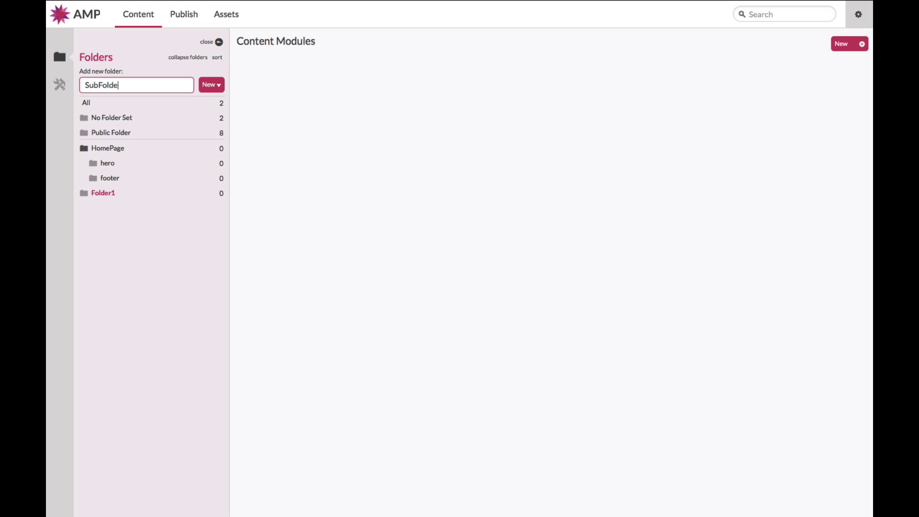
{"action": "type", "text": "r"}
{"action": "left_click", "coordinate": [219, 85]}
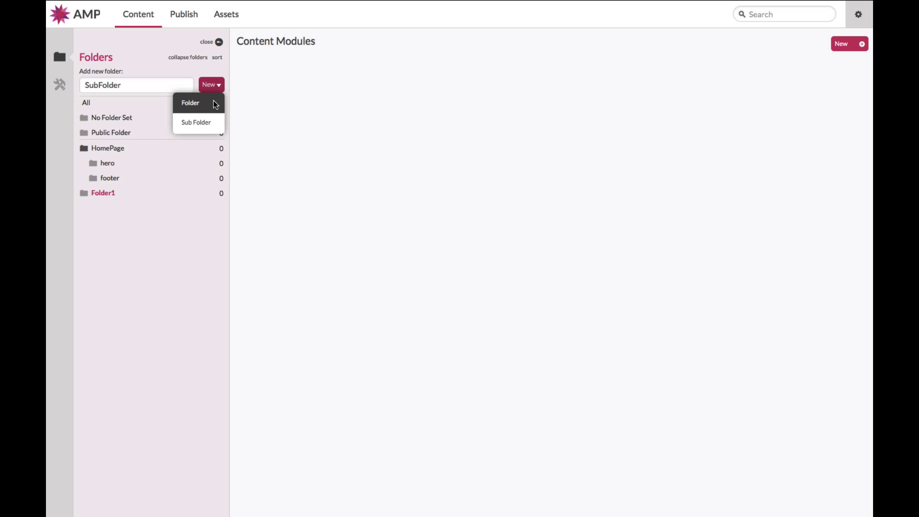
{"action": "left_click", "coordinate": [202, 123]}
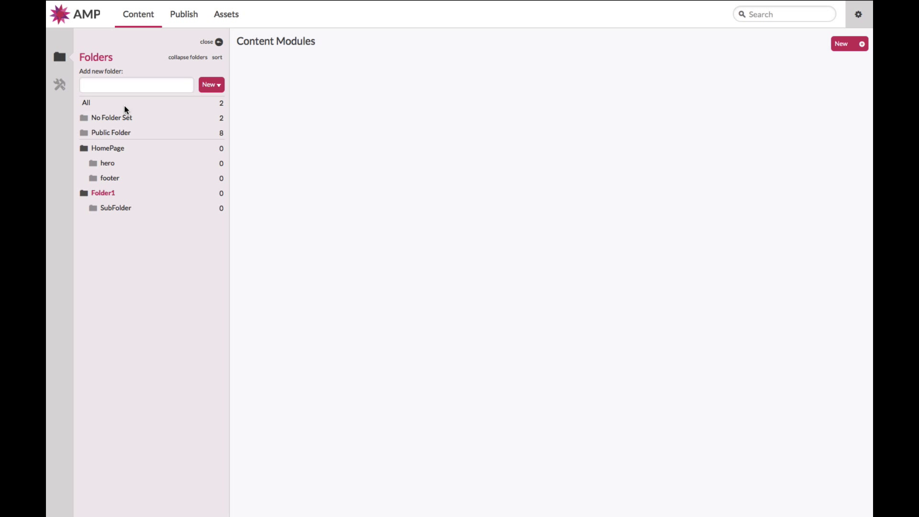
- Assign the HomeEditorial1 module to Folder1, so Folder1 now holds 1 module
{"action": "left_click", "coordinate": [86, 103]}
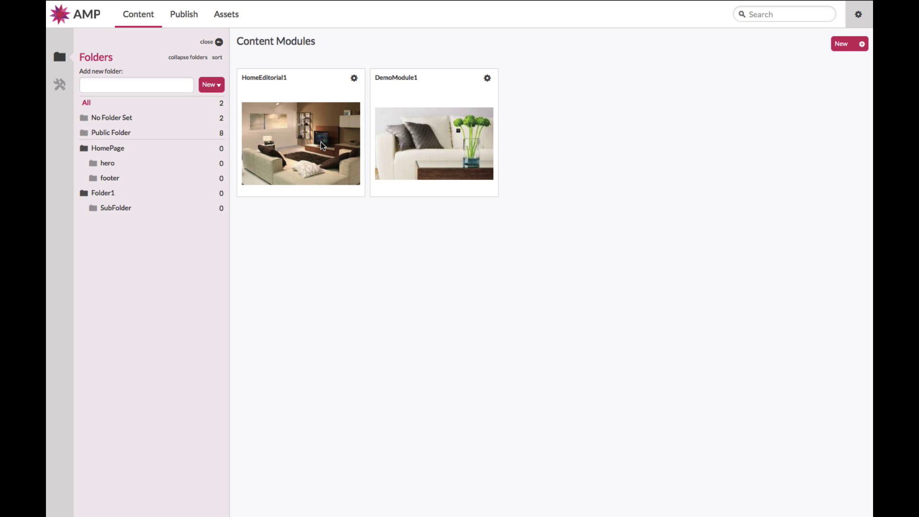
{"action": "left_click", "coordinate": [354, 79]}
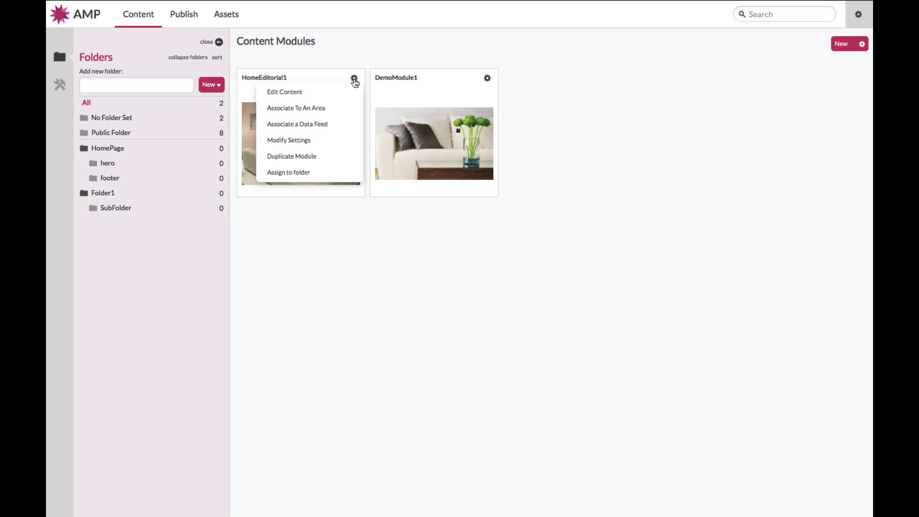
{"action": "left_click", "coordinate": [328, 178]}
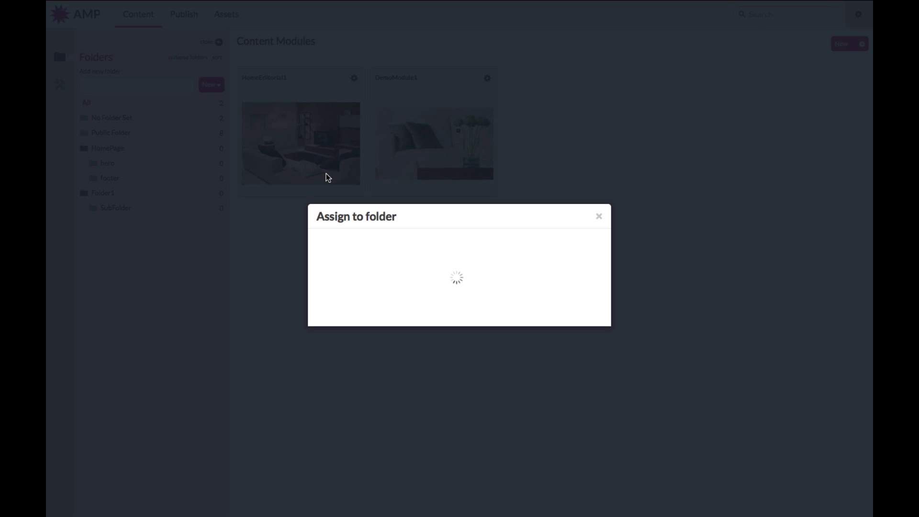
{"action": "left_click", "coordinate": [345, 209]}
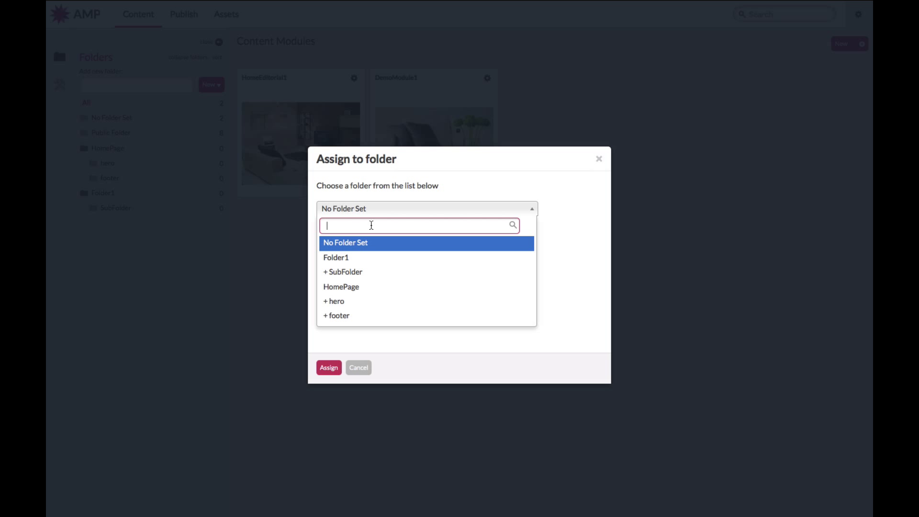
{"action": "left_click", "coordinate": [349, 258]}
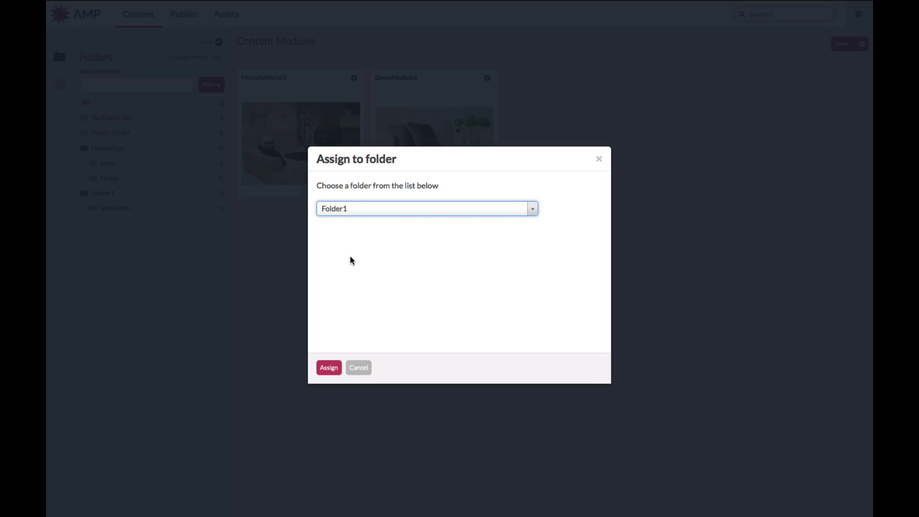
{"action": "left_click", "coordinate": [330, 369]}
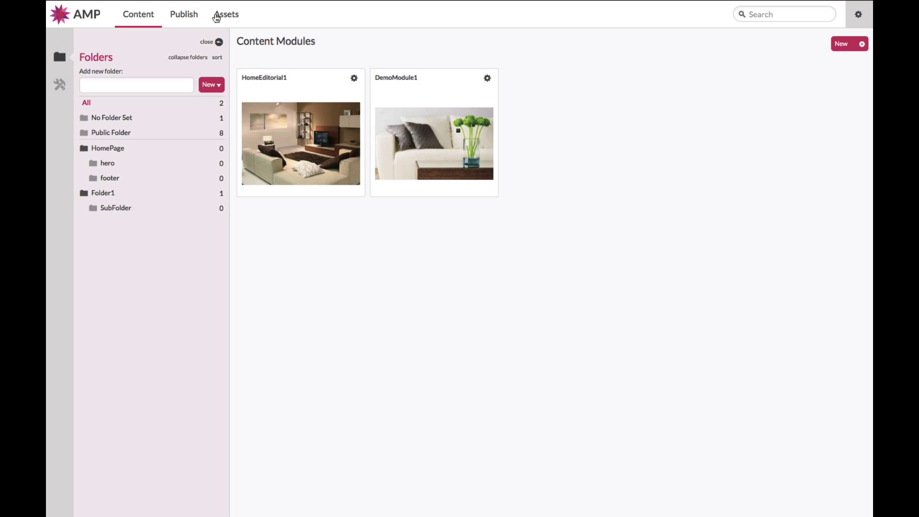
{"action": "left_click", "coordinate": [220, 17]}
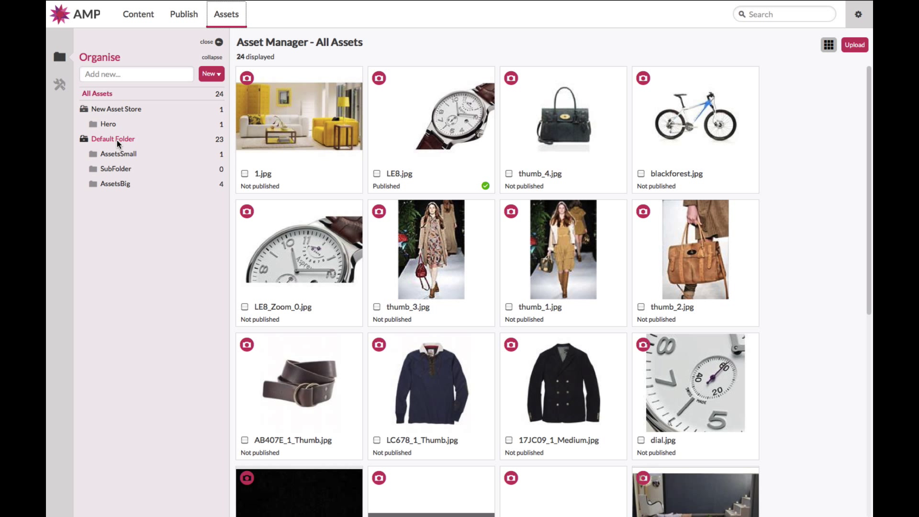
{"action": "left_click", "coordinate": [123, 111]}
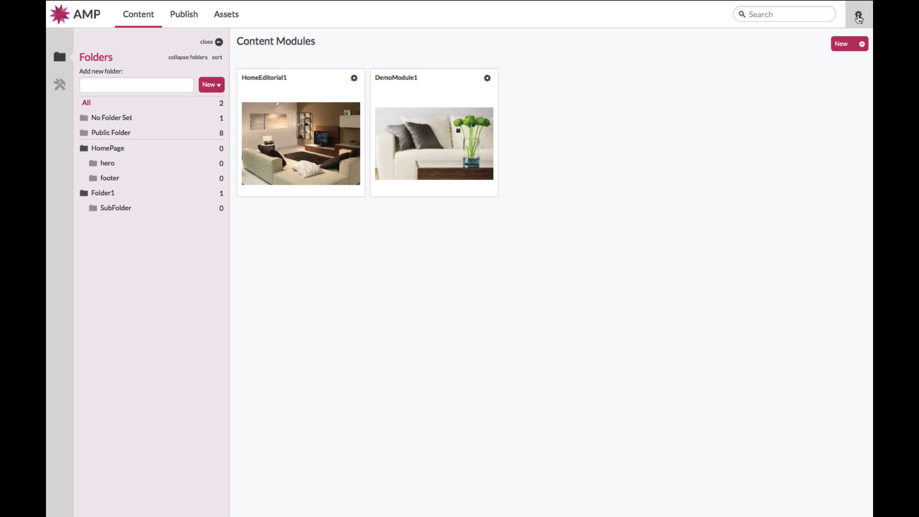
- Log out of AMP from the settings gear, then log back in with the saved account credentials
{"action": "left_click", "coordinate": [859, 16]}
{"action": "left_click", "coordinate": [807, 136]}
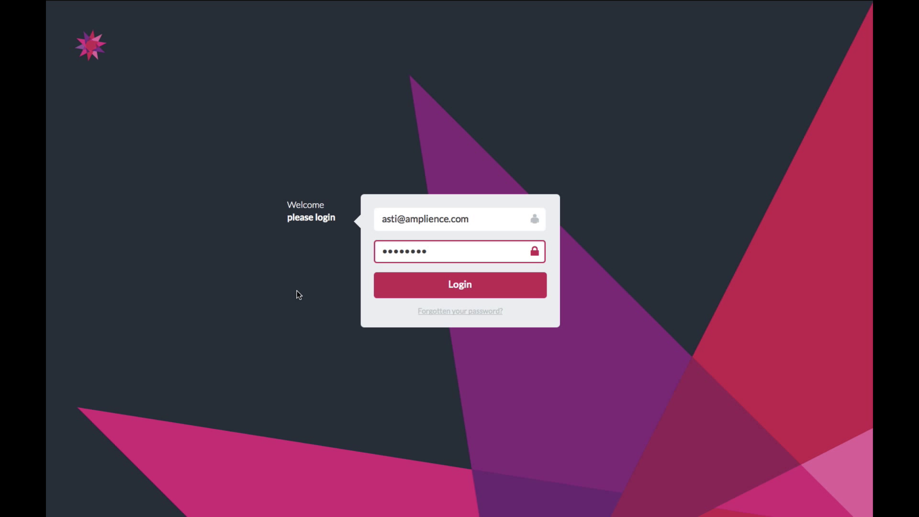
{"action": "left_click", "coordinate": [430, 292]}
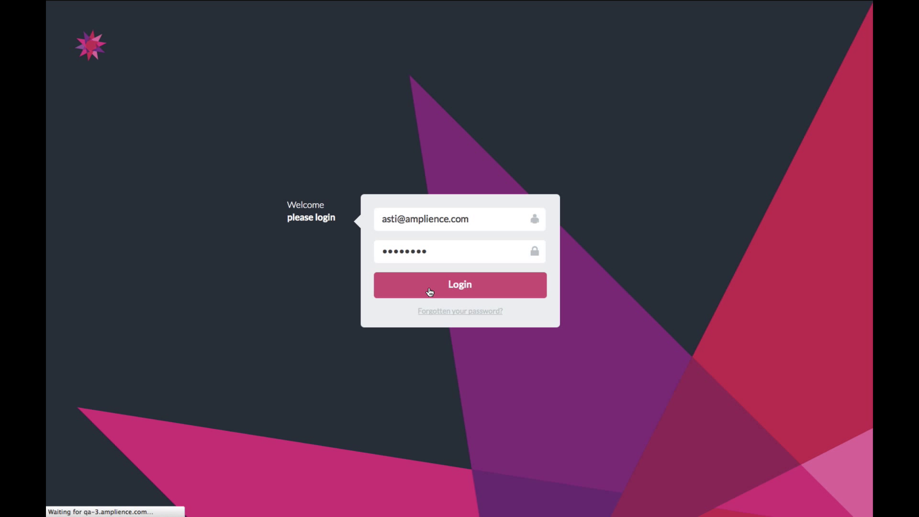